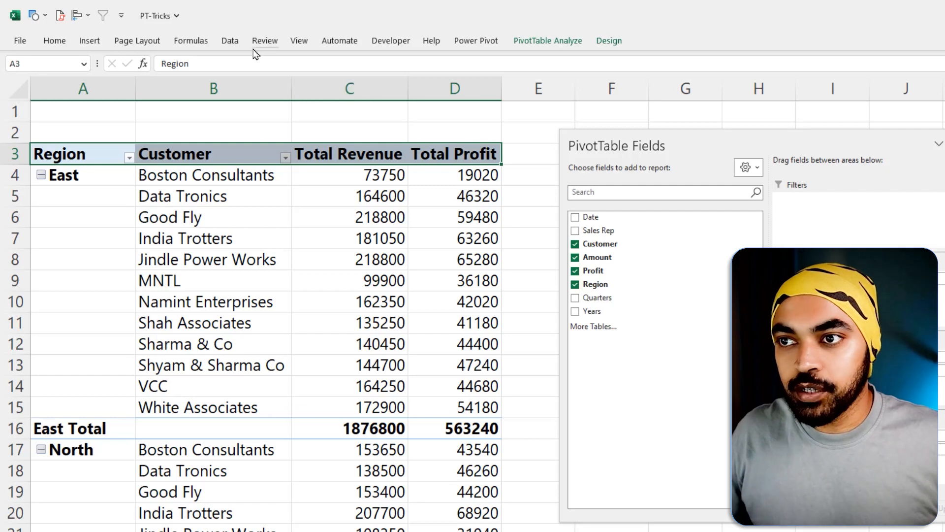
Step: Turn on filter buttons for the Total Revenue and Total Profit headers from the empty cell beside the pivot table
{"action": "left_click", "coordinate": [230, 42]}
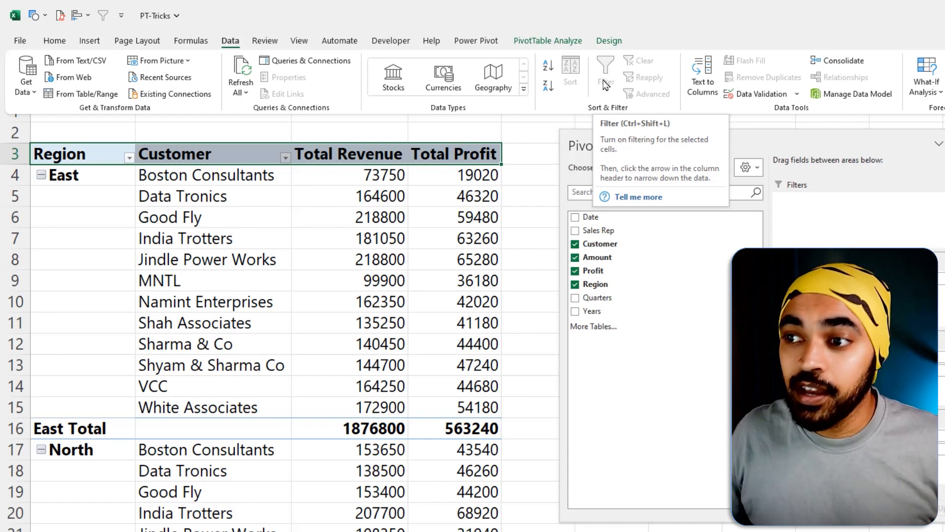
{"action": "key", "text": "Escape"}
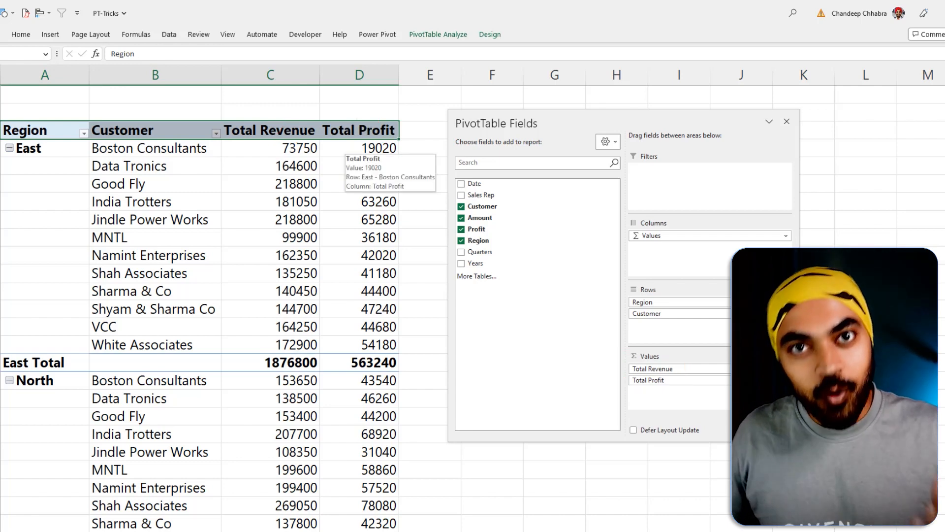
{"action": "left_click_drag", "start_coordinate": [625, 121], "coordinate": [707, 125]}
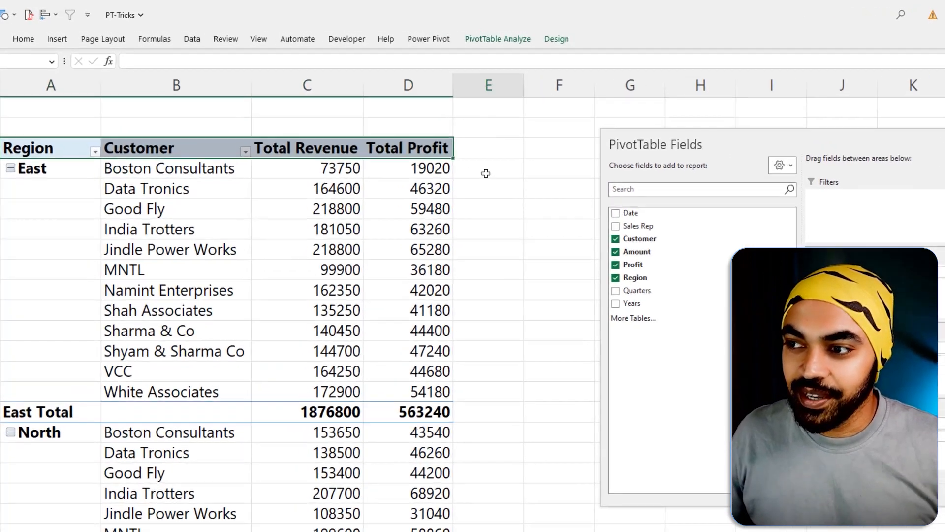
{"action": "left_click", "coordinate": [428, 150]}
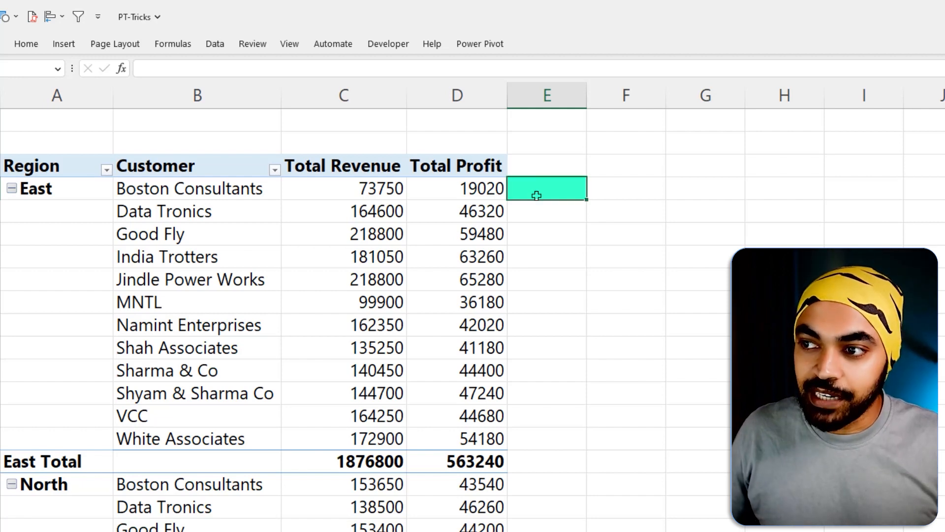
{"action": "left_click", "coordinate": [218, 48]}
{"action": "left_click", "coordinate": [619, 82]}
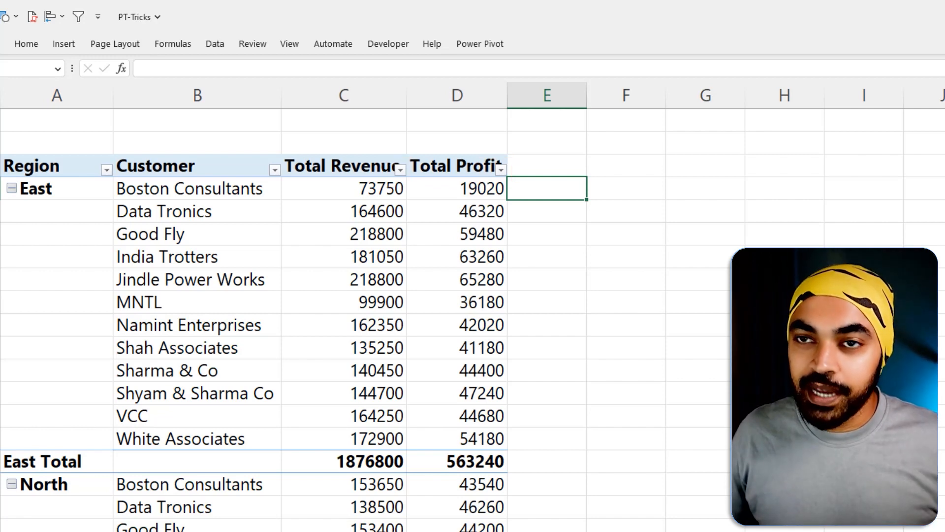
Step: Remove the filter buttons from the Total Revenue and Total Profit headers
{"action": "left_click", "coordinate": [216, 44]}
{"action": "left_click", "coordinate": [615, 77]}
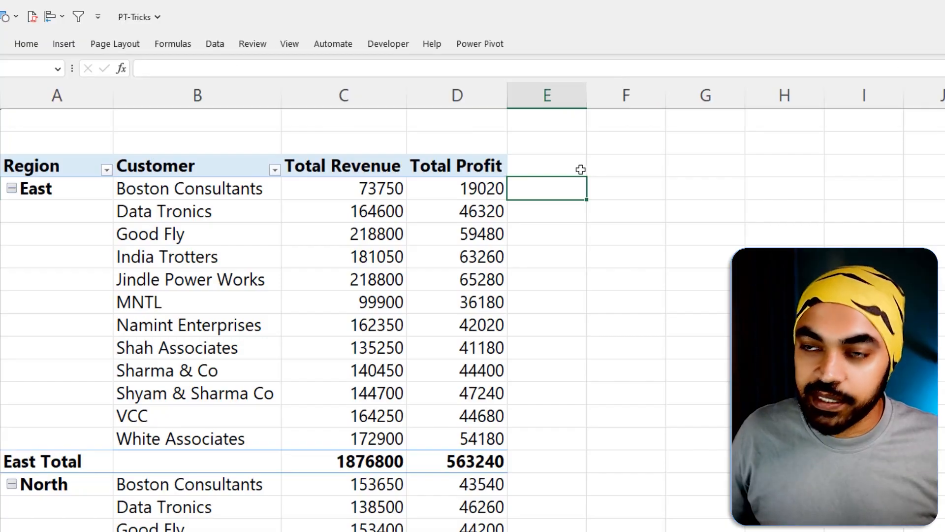
Step: Reorder the pivot's Region items by overwriting the first three Boston Consultants region labels with East, South and North
{"action": "mouse_move", "coordinate": [479, 324]}
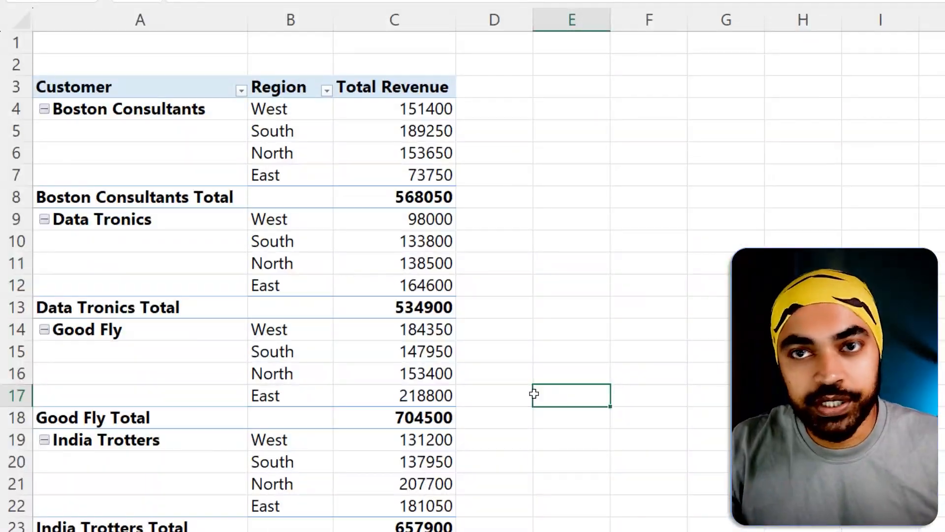
{"action": "left_click", "coordinate": [288, 87]}
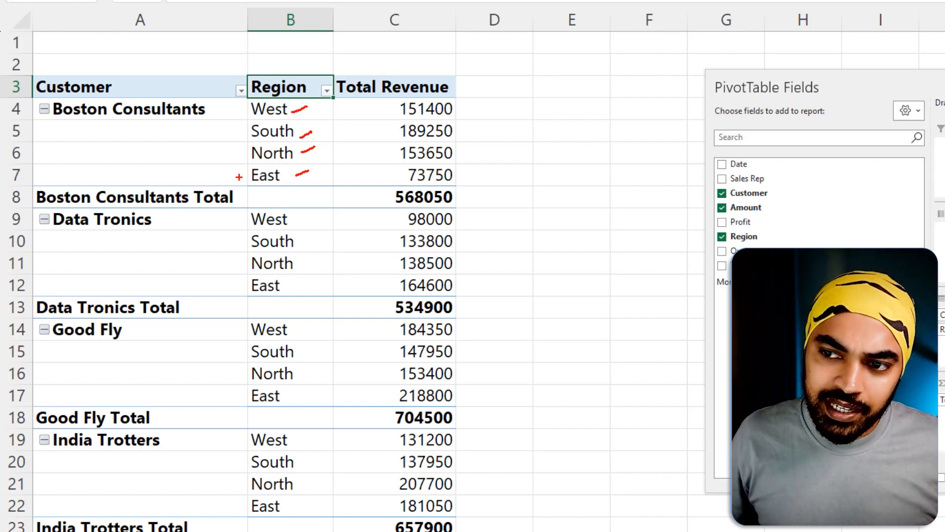
{"action": "left_click_drag", "start_coordinate": [229, 180], "coordinate": [228, 115]}
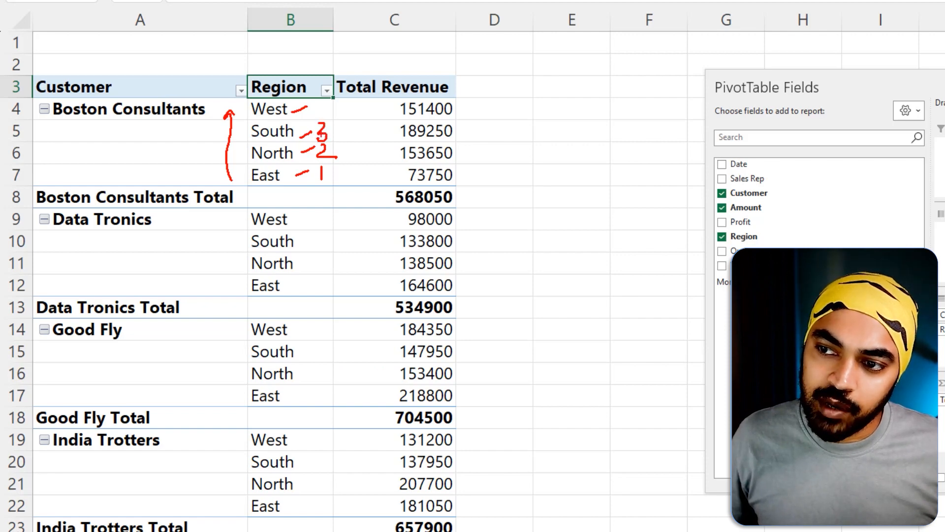
{"action": "left_click_drag", "start_coordinate": [320, 94], "coordinate": [317, 116]}
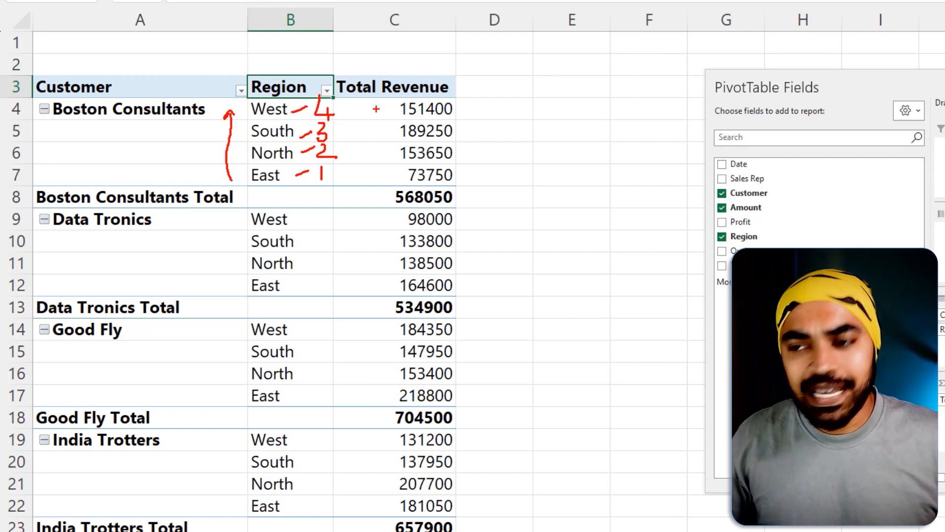
{"action": "left_click", "coordinate": [307, 175]}
{"action": "left_click", "coordinate": [304, 110]}
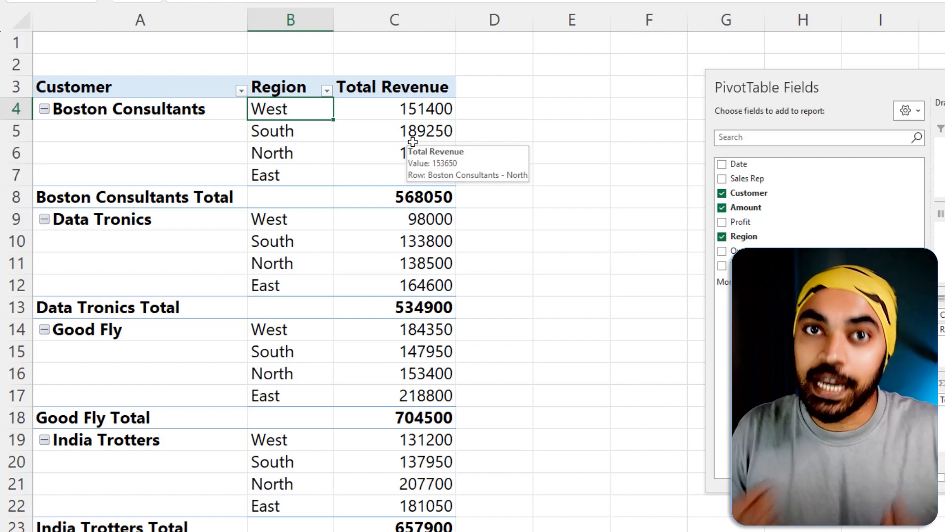
{"action": "type", "text": "E"}
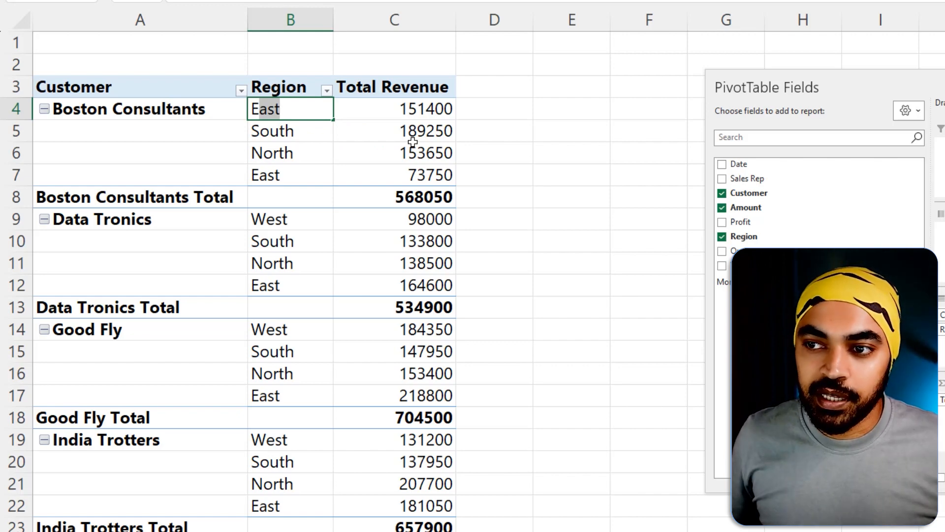
{"action": "key", "text": "Return"}
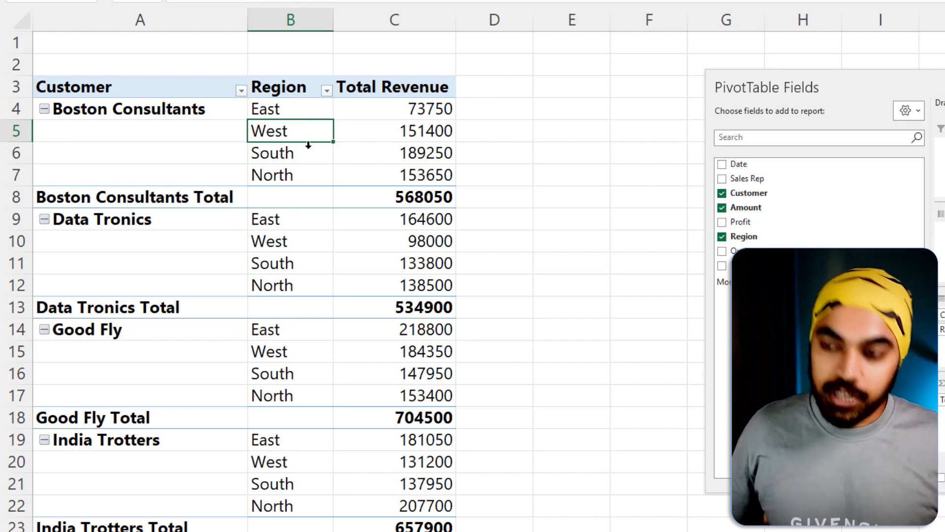
{"action": "type", "text": "south"}
{"action": "key", "text": "Return"}
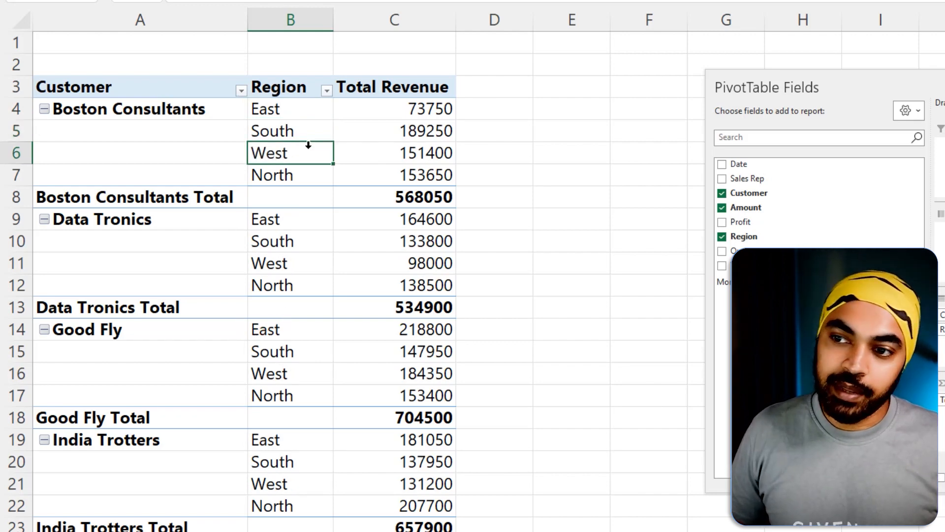
{"action": "type", "text": "north"}
{"action": "key", "text": "Return"}
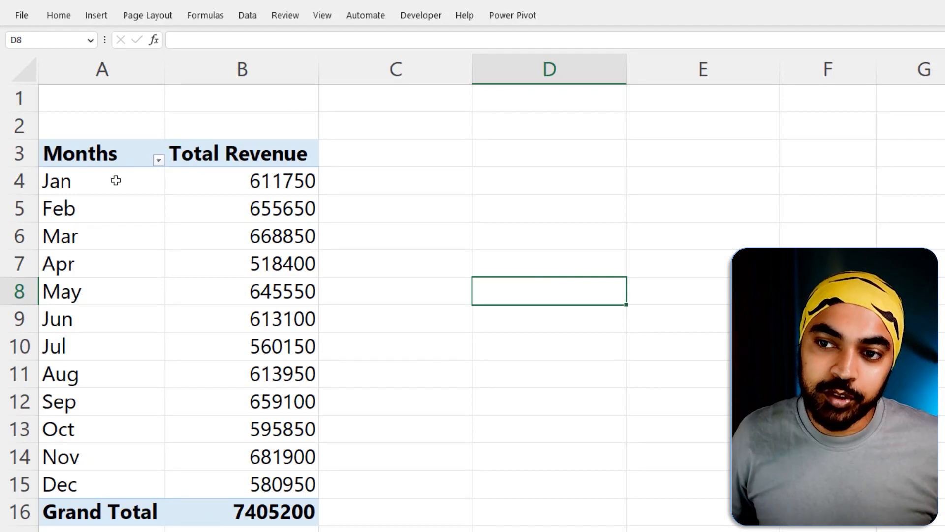
{"action": "left_click", "coordinate": [116, 180]}
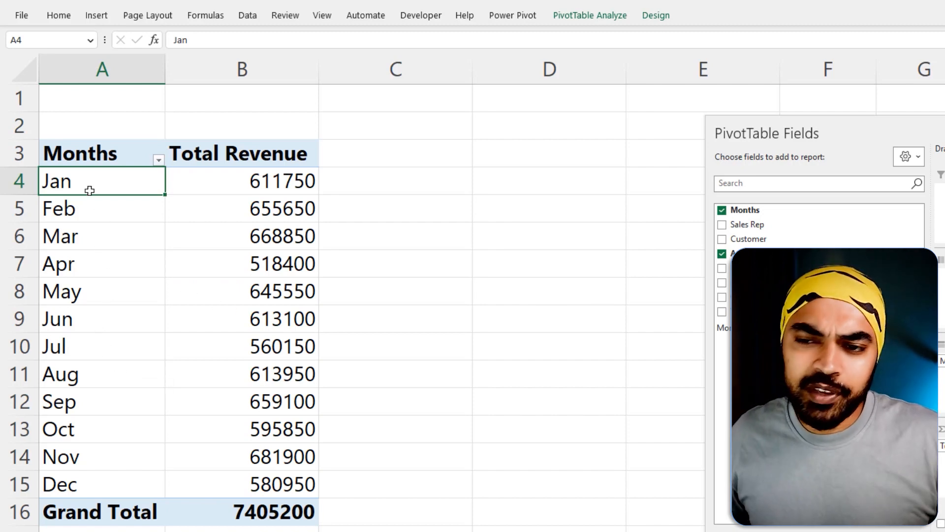
{"action": "left_click_drag", "start_coordinate": [89, 191], "coordinate": [110, 436]}
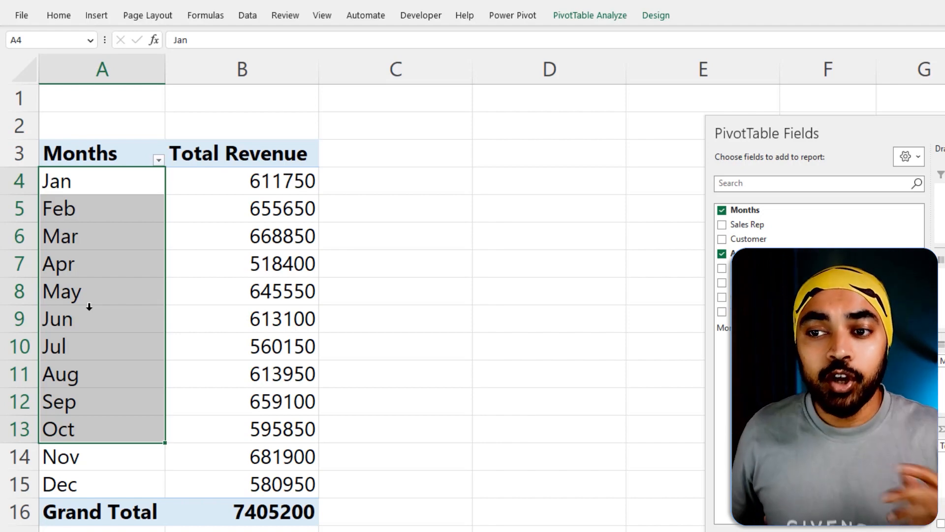
{"action": "left_click", "coordinate": [90, 269]}
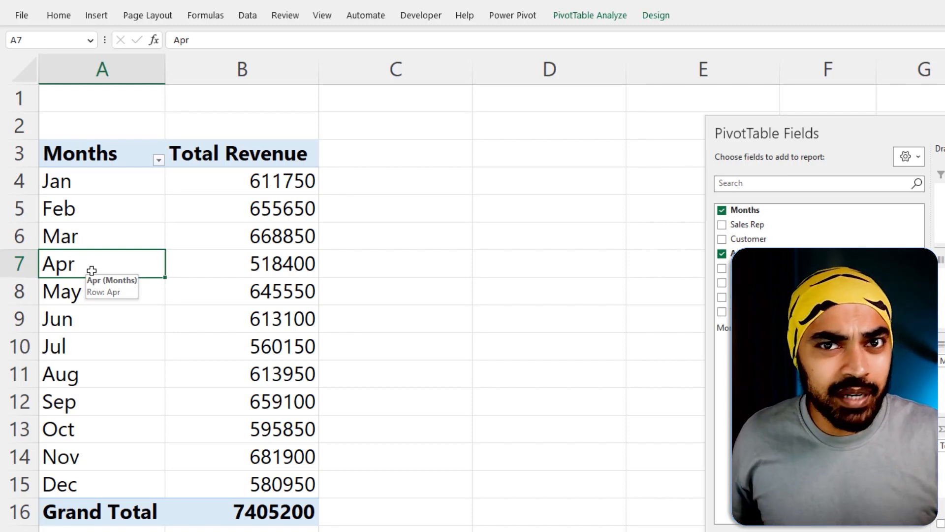
Step: Copy the Apr to Dec labels from the Months column and paste them as values starting in D3
{"action": "left_click_drag", "start_coordinate": [74, 258], "coordinate": [72, 467]}
{"action": "key", "text": "ctrl+c"}
{"action": "left_click", "coordinate": [530, 161]}
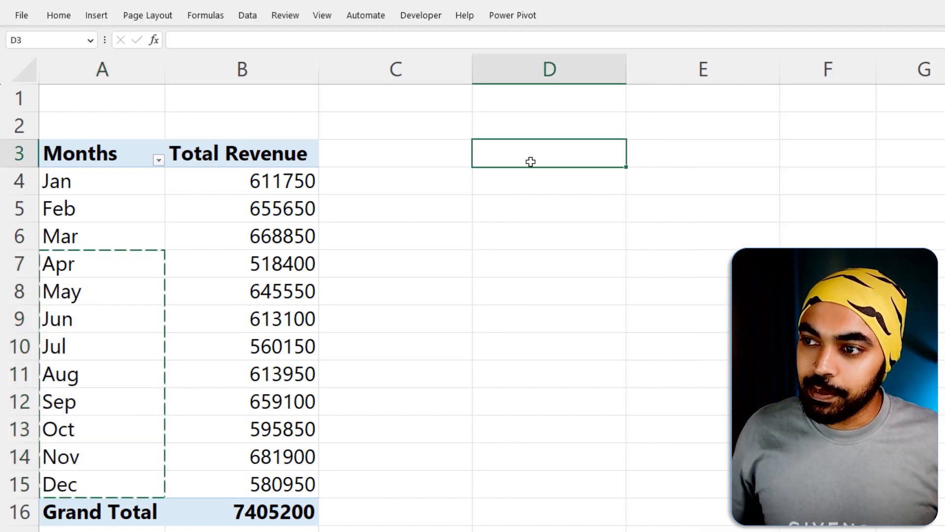
{"action": "key", "text": "alt"}
{"action": "key", "text": "e"}
{"action": "key", "text": "s"}
{"action": "key", "text": "v"}
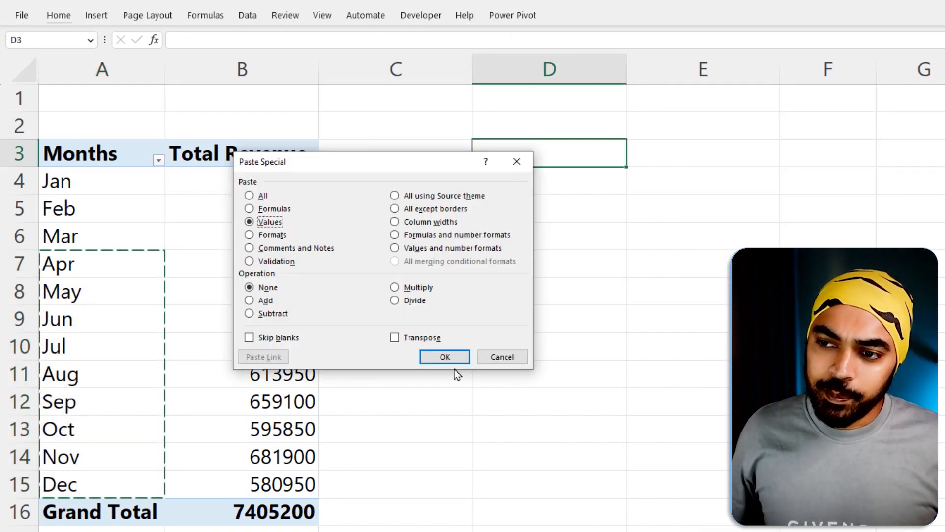
{"action": "left_click", "coordinate": [448, 355]}
Step: Copy the Jan to Mar labels and paste them as values below Dec, starting in D12
{"action": "left_click_drag", "start_coordinate": [95, 188], "coordinate": [95, 236]}
{"action": "key", "text": "ctrl+c"}
{"action": "left_click", "coordinate": [545, 409]}
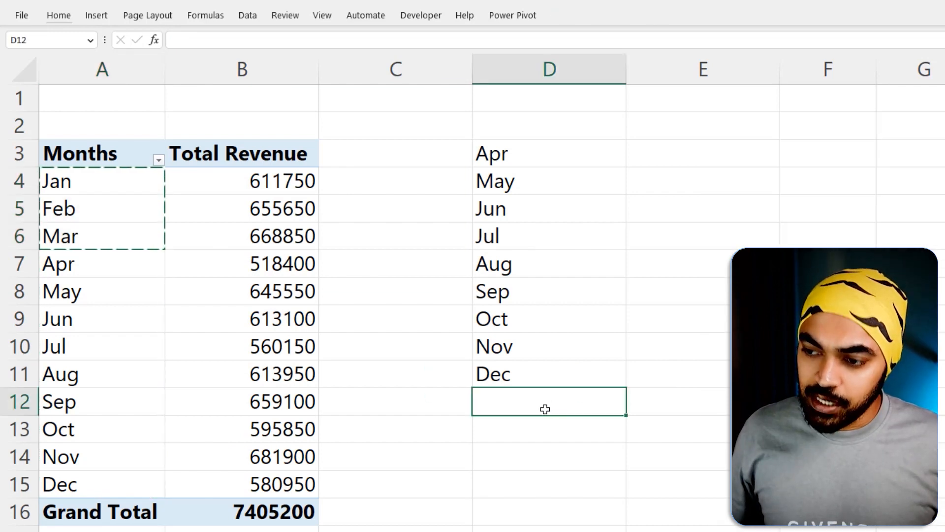
{"action": "key", "text": "alt+e"}
{"action": "key", "text": "s"}
{"action": "key", "text": "v"}
{"action": "left_click", "coordinate": [446, 355]}
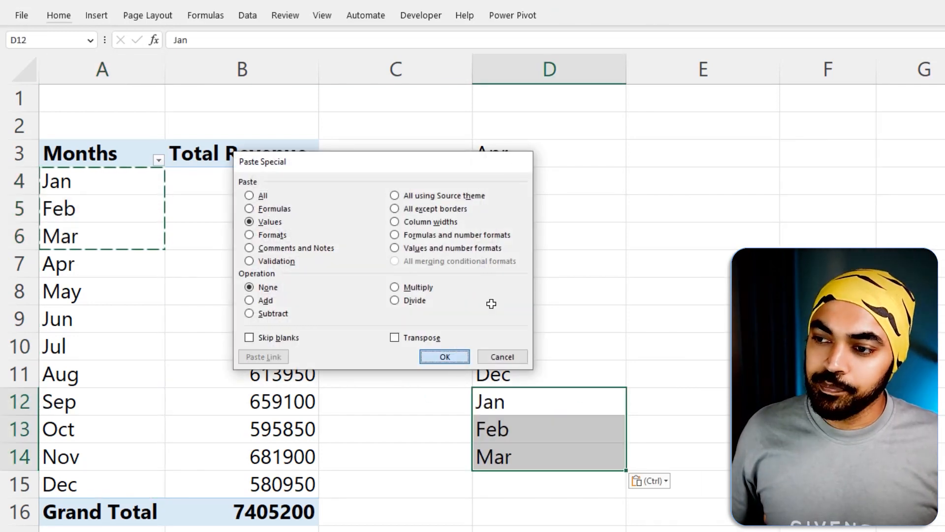
Step: Move the whole Apr to Mar list down one row so it starts in D4
{"action": "left_click_drag", "start_coordinate": [513, 155], "coordinate": [517, 452]}
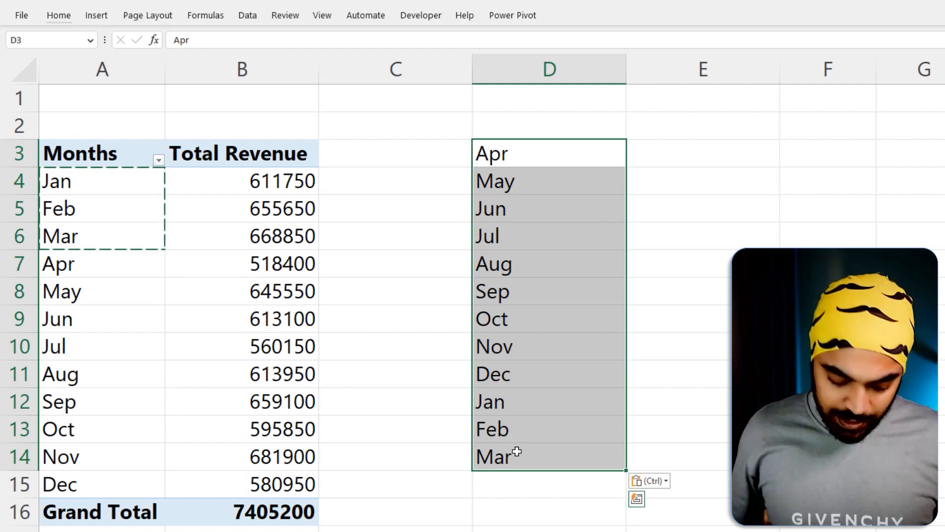
{"action": "key", "text": "ctrl+x"}
{"action": "key", "text": "Down"}
{"action": "key", "text": "ctrl+v"}
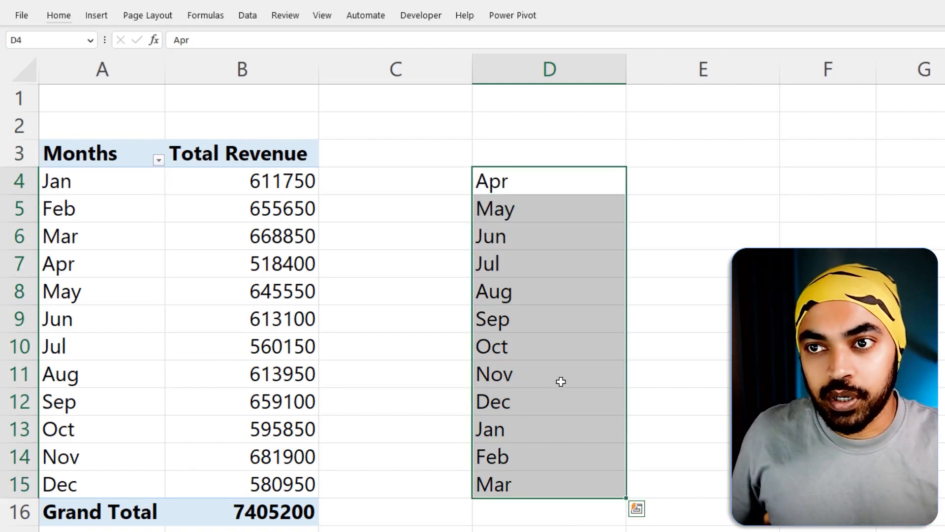
Step: Open the Custom Lists editor from the advanced Excel options
{"action": "left_click", "coordinate": [20, 17]}
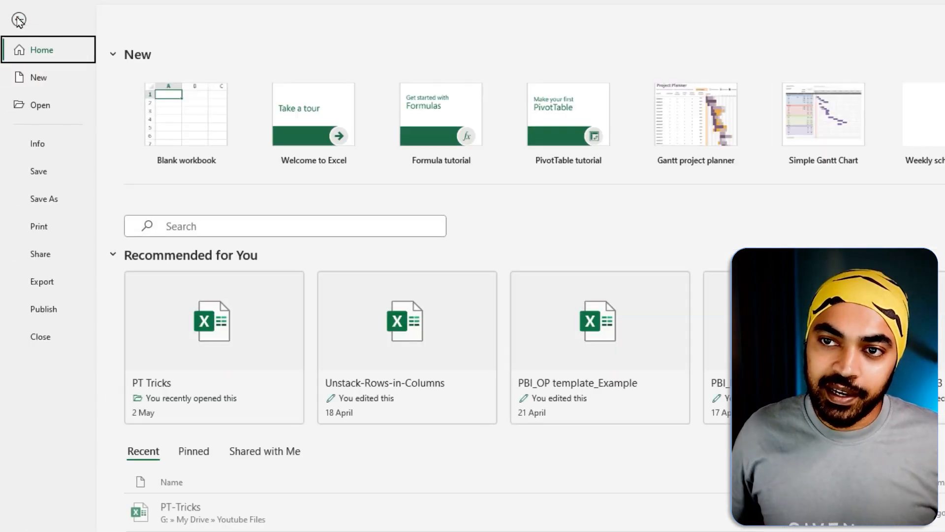
{"action": "left_click", "coordinate": [53, 513]}
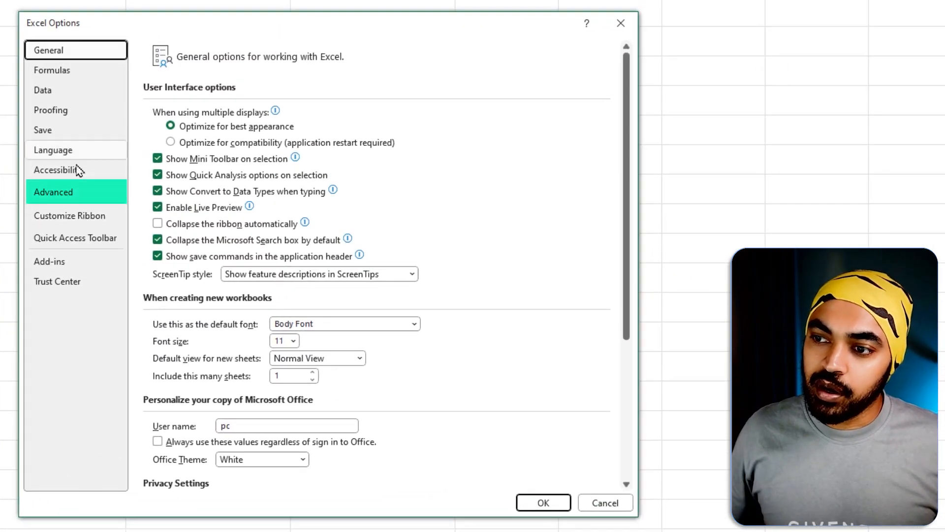
{"action": "left_click", "coordinate": [74, 192]}
{"action": "scroll", "coordinate": [404, 256], "scroll_direction": "down", "scroll_amount": 20}
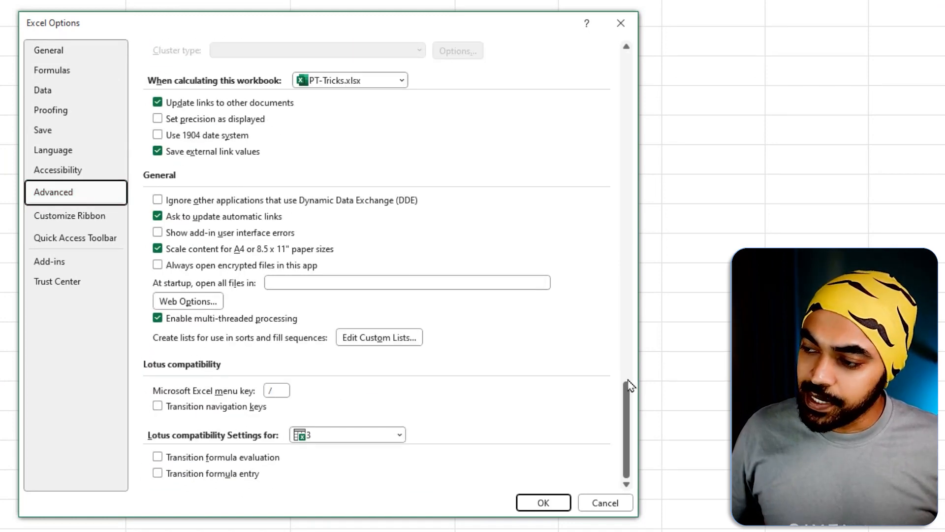
{"action": "left_click", "coordinate": [372, 341]}
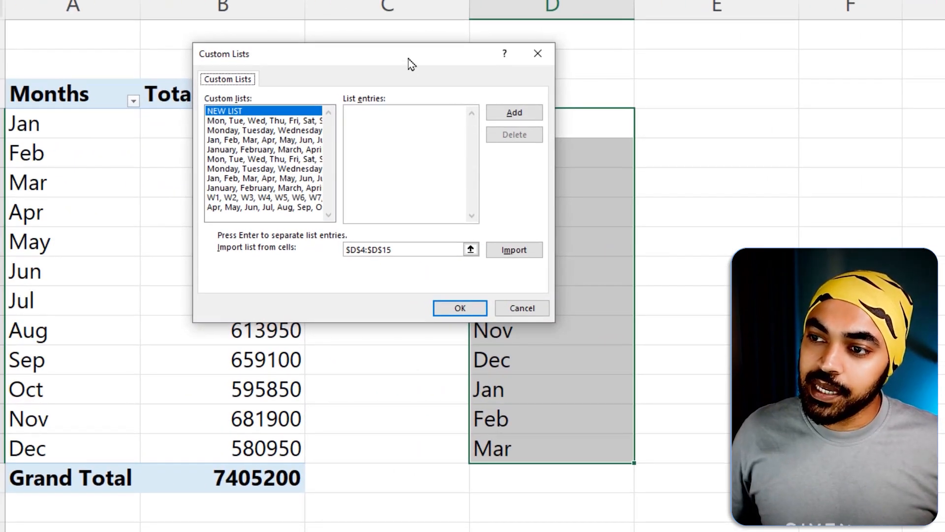
Step: Import $D$4:$D$15 as a custom list running Apr to Mar and accept the options
{"action": "left_click_drag", "start_coordinate": [408, 62], "coordinate": [250, 53]}
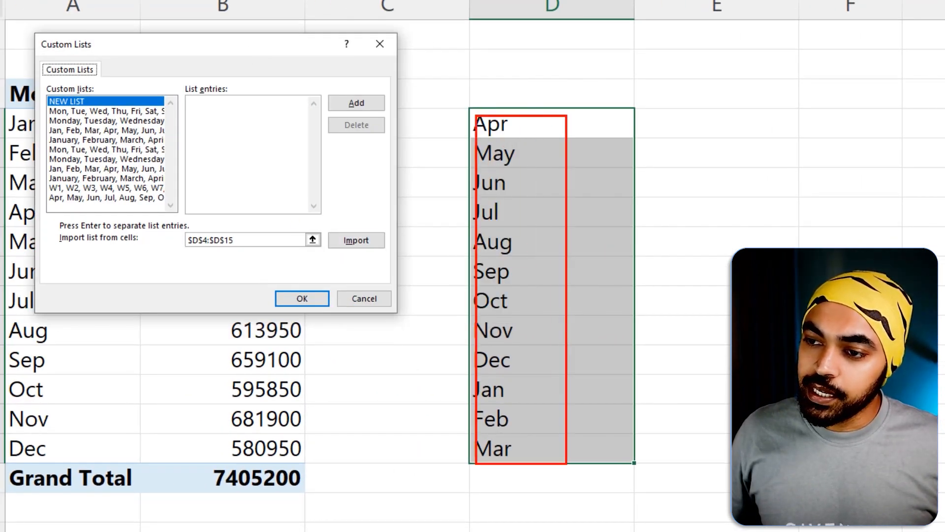
{"action": "mouse_move", "coordinate": [381, 224]}
{"action": "left_mouse_down"}
{"action": "mouse_move", "coordinate": [377, 232]}
{"action": "mouse_move", "coordinate": [352, 225]}
{"action": "left_mouse_up"}
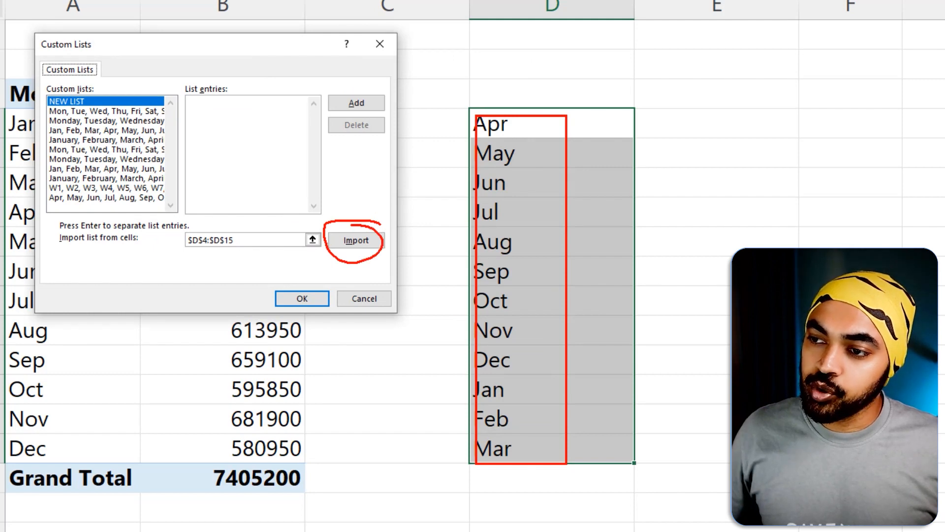
{"action": "left_click", "coordinate": [312, 239]}
{"action": "left_click", "coordinate": [380, 44]}
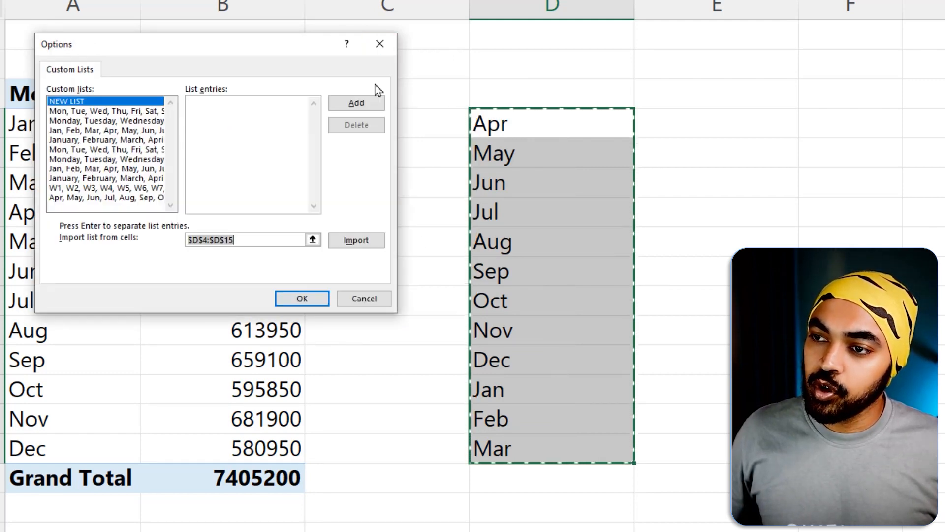
{"action": "left_click", "coordinate": [356, 240]}
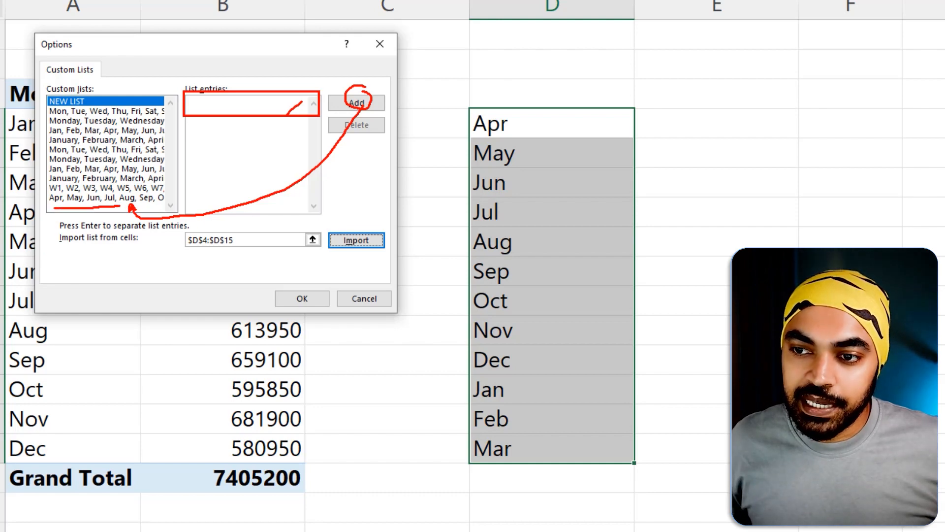
{"action": "left_click", "coordinate": [317, 300]}
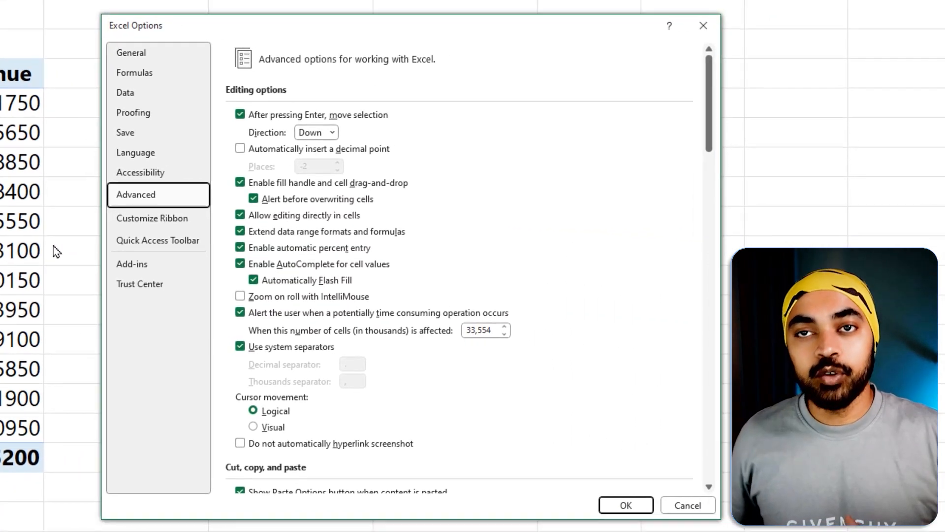
{"action": "left_click", "coordinate": [626, 504]}
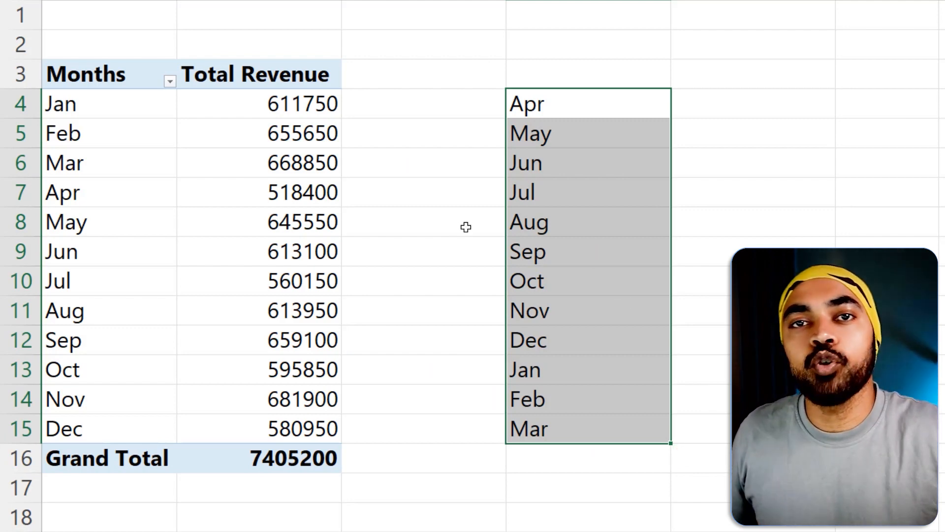
Step: Sort the pivot table's Months field oldest to newest so it follows the Apr to Mar custom list
{"action": "left_click", "coordinate": [135, 135]}
{"action": "left_click", "coordinate": [170, 80]}
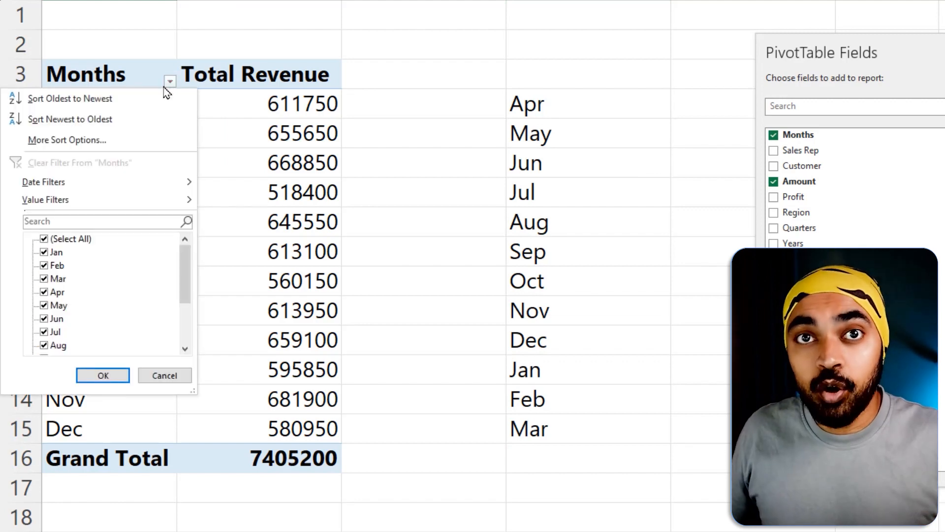
{"action": "left_click", "coordinate": [122, 104]}
{"action": "left_click_drag", "start_coordinate": [122, 105], "coordinate": [117, 422]}
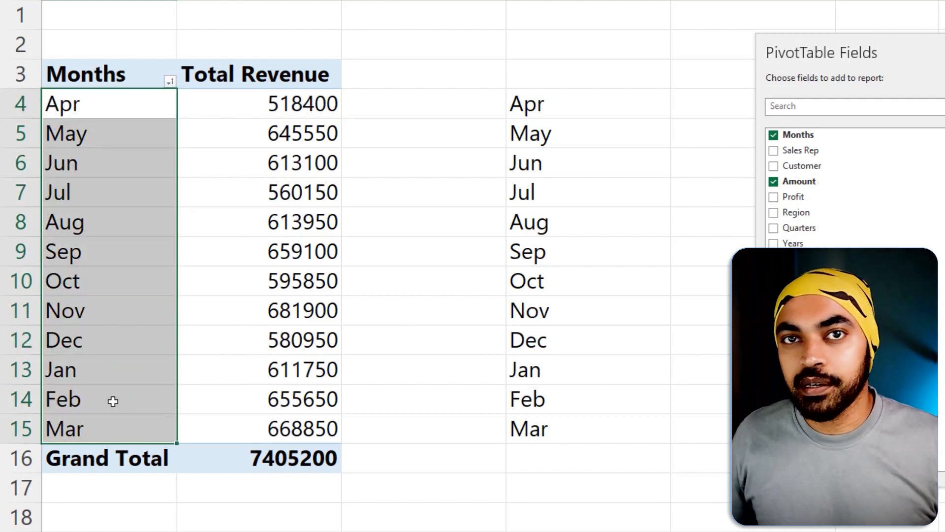
{"action": "left_click", "coordinate": [407, 465]}
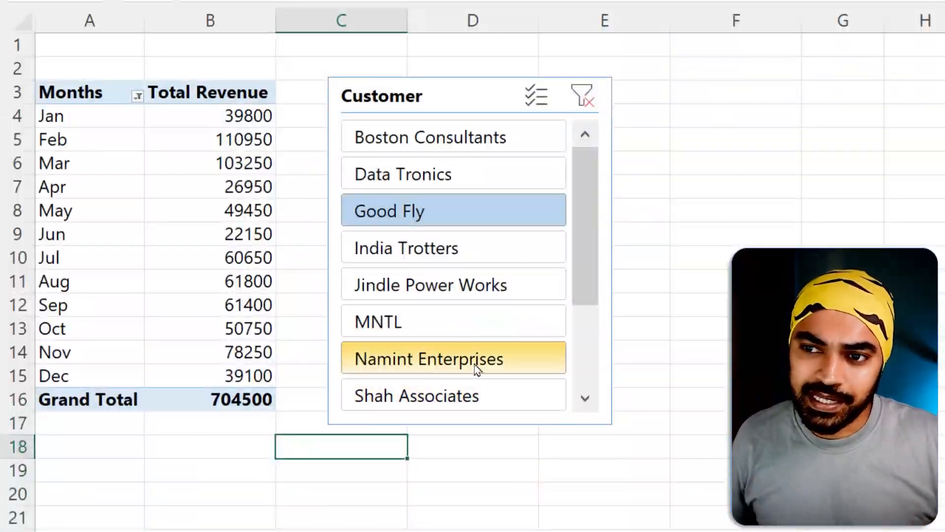
Step: Shift the Customer slicer slightly closer to the pivot table and filter it to India Trotters
{"action": "mouse_move", "coordinate": [429, 101]}
{"action": "left_mouse_down"}
{"action": "mouse_move", "coordinate": [417, 123]}
{"action": "mouse_move", "coordinate": [413, 108]}
{"action": "left_mouse_up"}
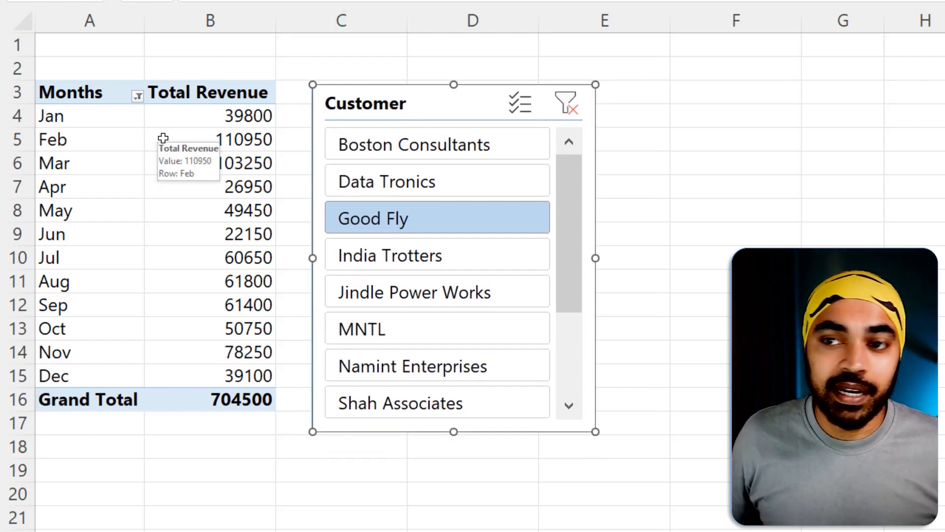
{"action": "left_click", "coordinate": [407, 255]}
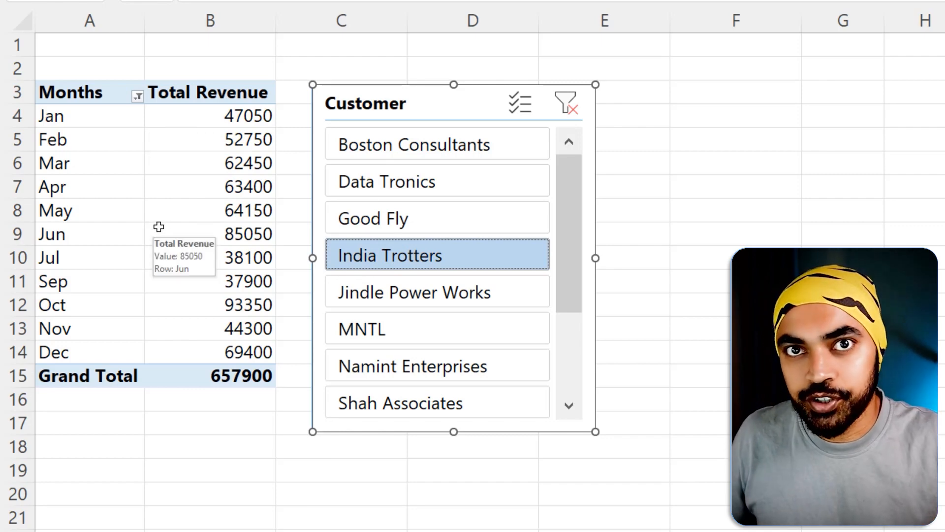
Step: Check the month labels of the filtered pivot table one by one from Jan onward for a missing month
{"action": "left_click", "coordinate": [91, 116]}
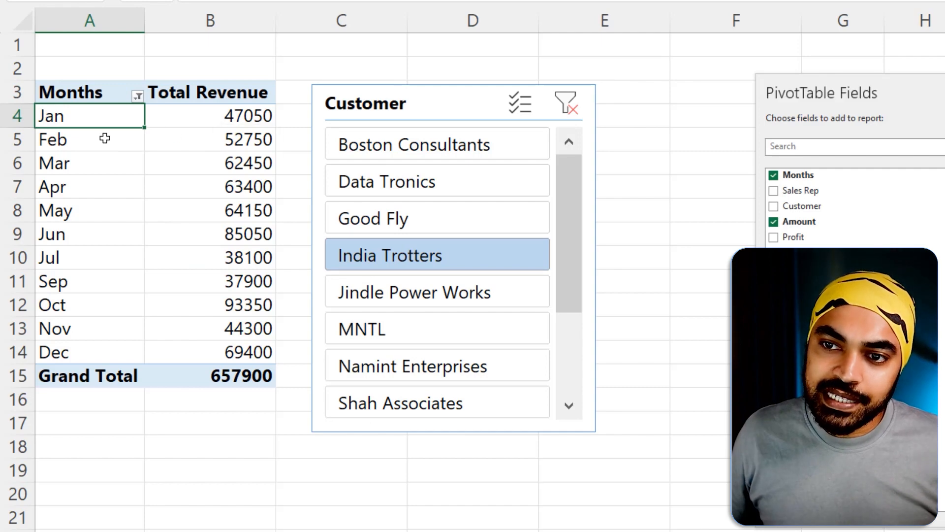
{"action": "left_click", "coordinate": [105, 139]}
{"action": "left_click", "coordinate": [130, 161]}
{"action": "left_click", "coordinate": [101, 186]}
{"action": "left_click", "coordinate": [100, 211]}
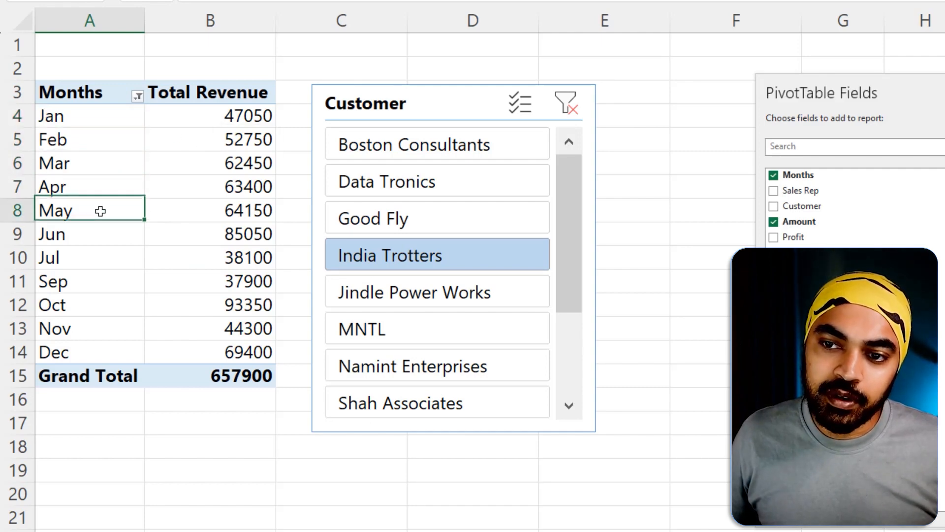
{"action": "left_click", "coordinate": [96, 234]}
{"action": "left_click", "coordinate": [94, 258]}
{"action": "left_click", "coordinate": [92, 281]}
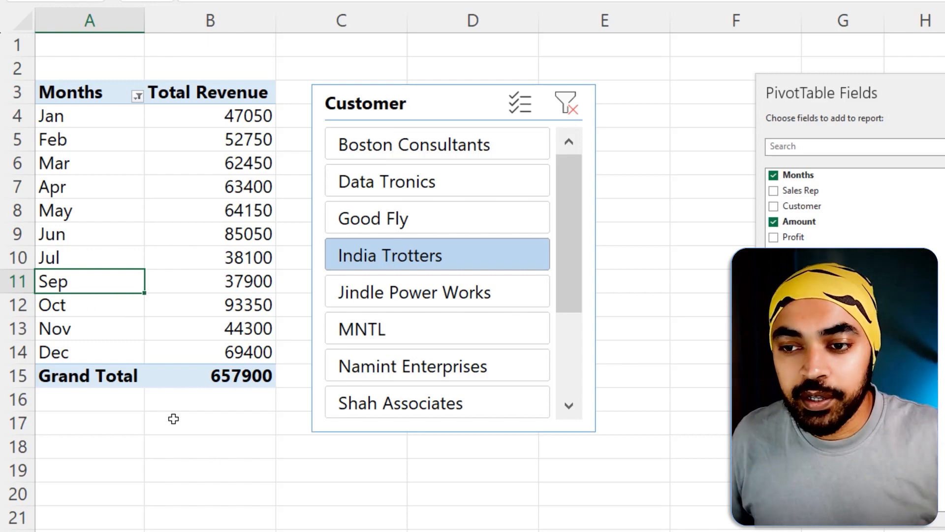
{"action": "left_click_drag", "start_coordinate": [33, 260], "coordinate": [108, 281]}
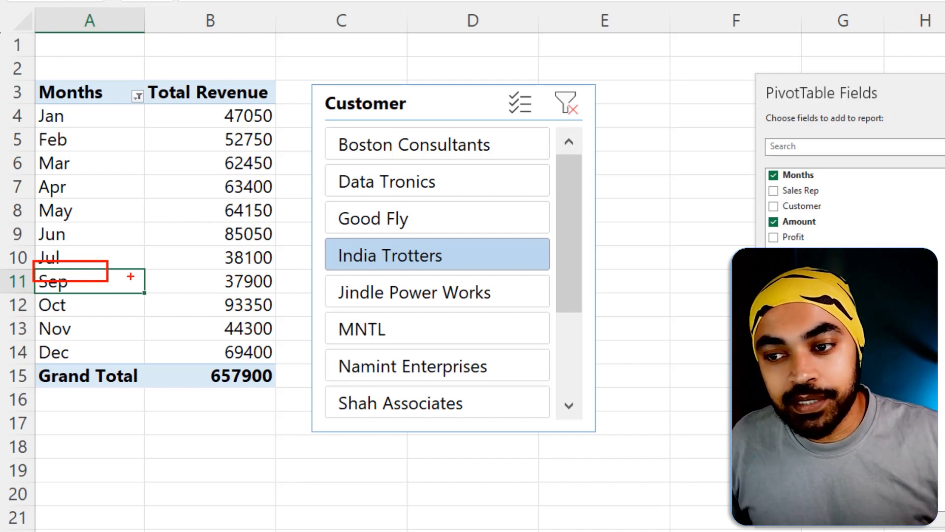
{"action": "left_click_drag", "start_coordinate": [196, 264], "coordinate": [205, 269]}
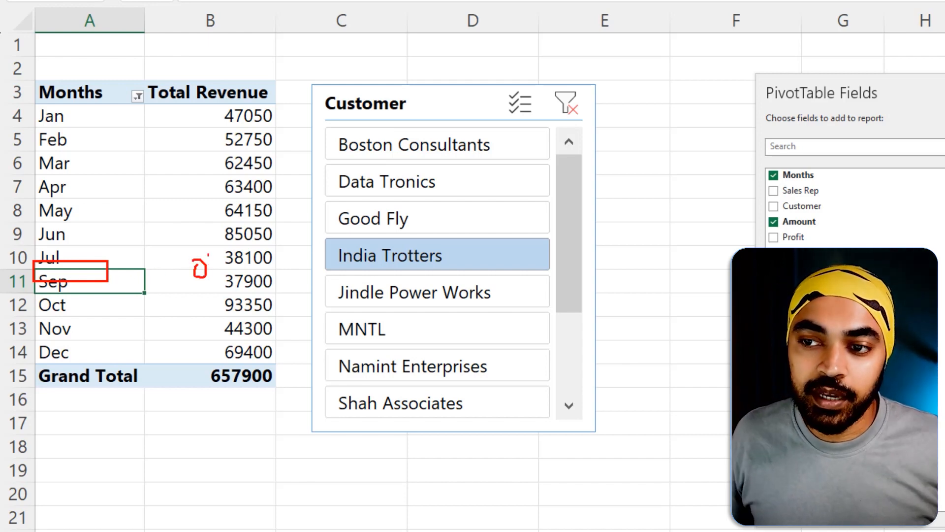
{"action": "left_click_drag", "start_coordinate": [99, 122], "coordinate": [106, 297]}
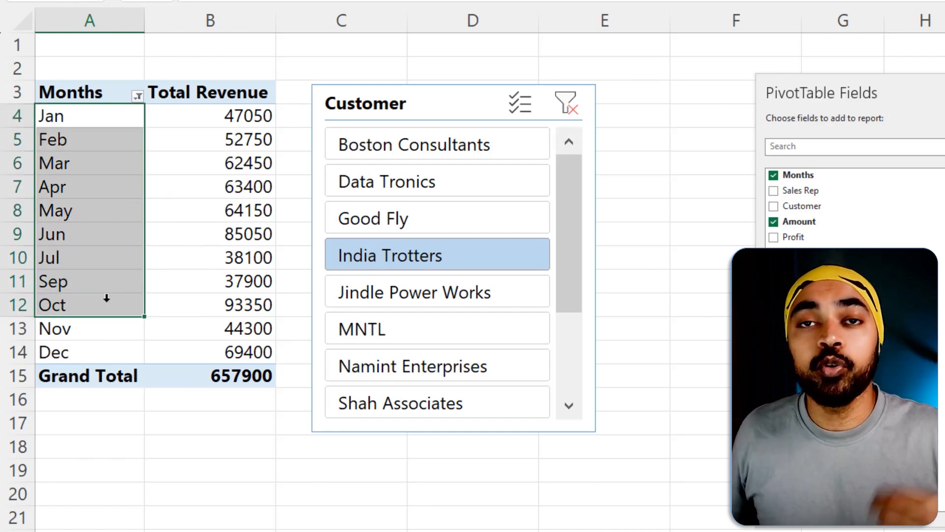
Step: Turn on Show items with no data in the field settings of the Months field
{"action": "left_click", "coordinate": [111, 187]}
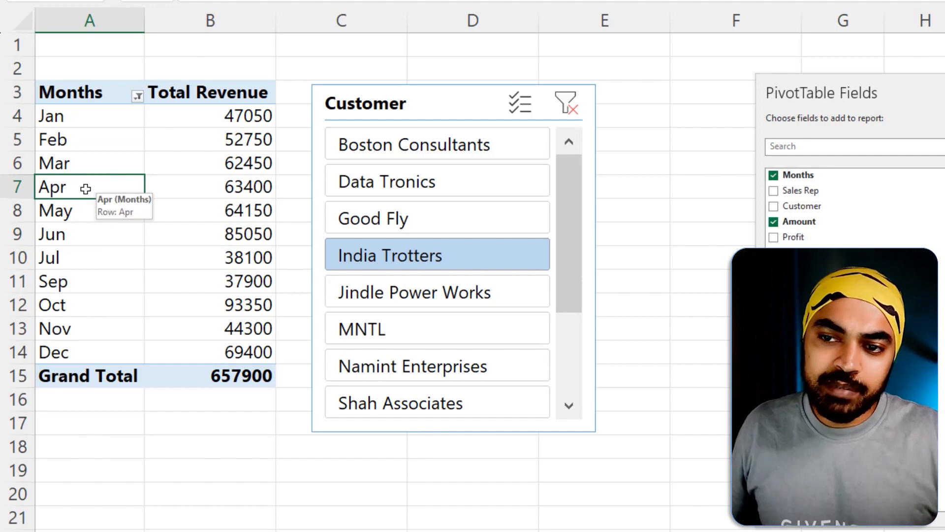
{"action": "right_click", "coordinate": [86, 189]}
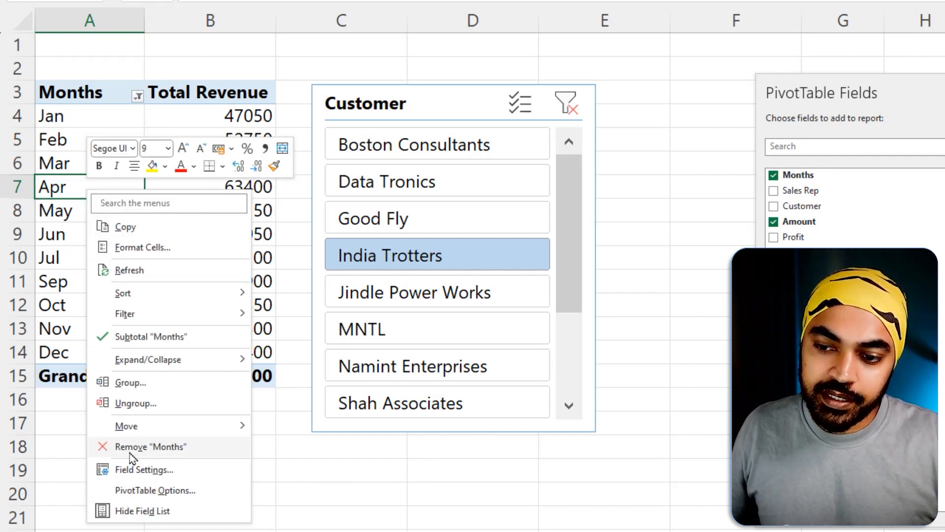
{"action": "left_click", "coordinate": [123, 469]}
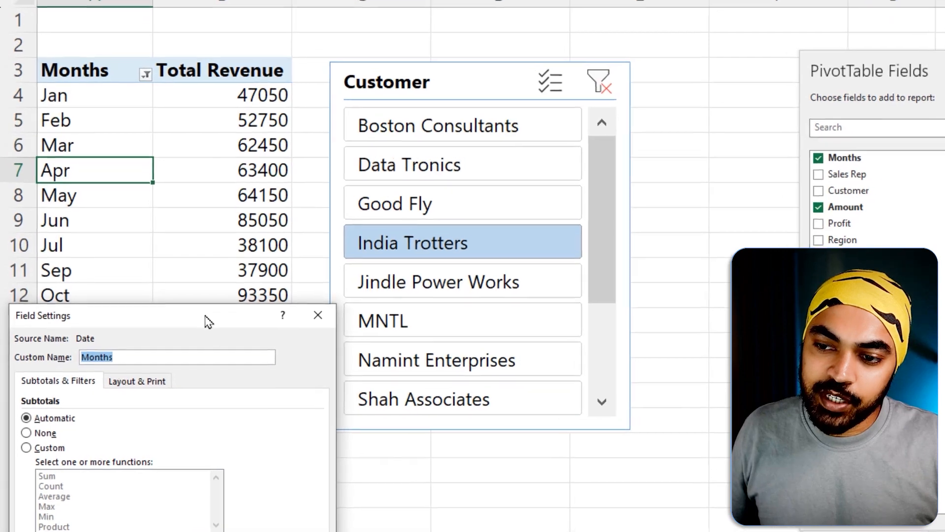
{"action": "left_click_drag", "start_coordinate": [191, 324], "coordinate": [294, 206]}
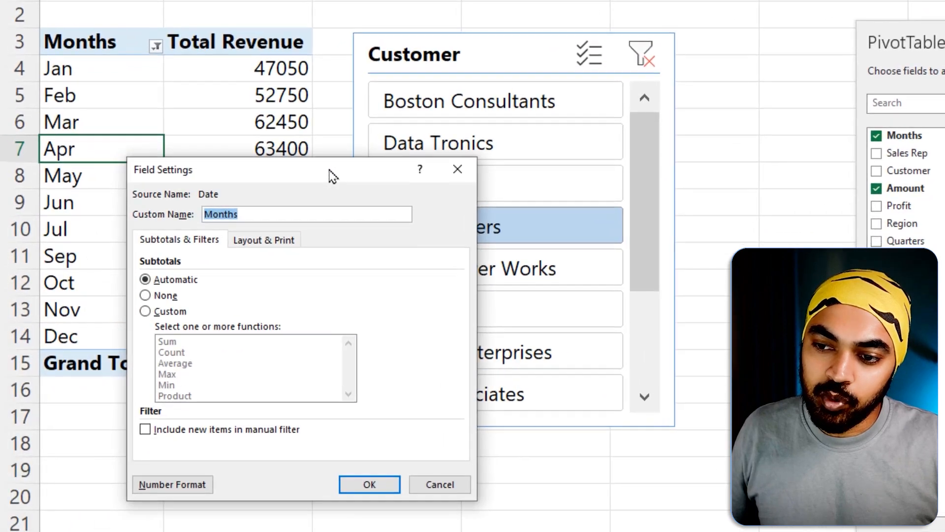
{"action": "left_click", "coordinate": [282, 246]}
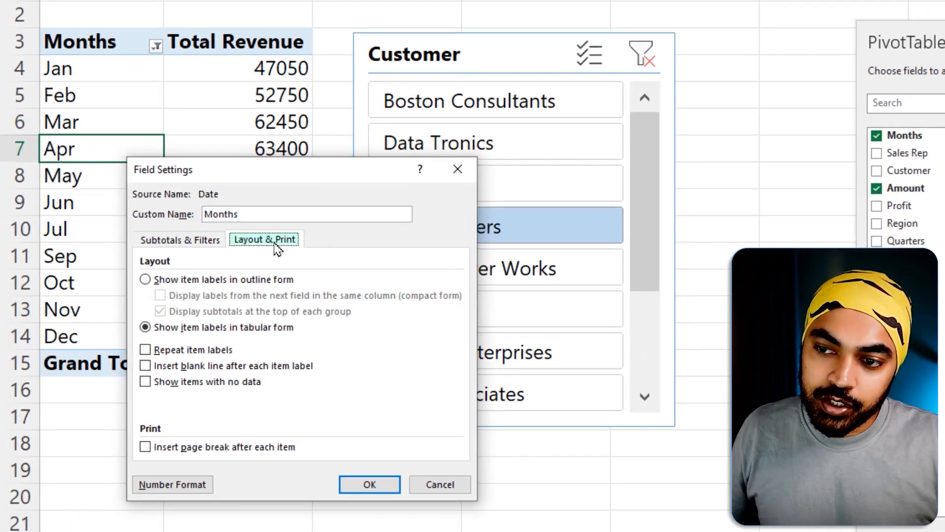
{"action": "left_click", "coordinate": [153, 386]}
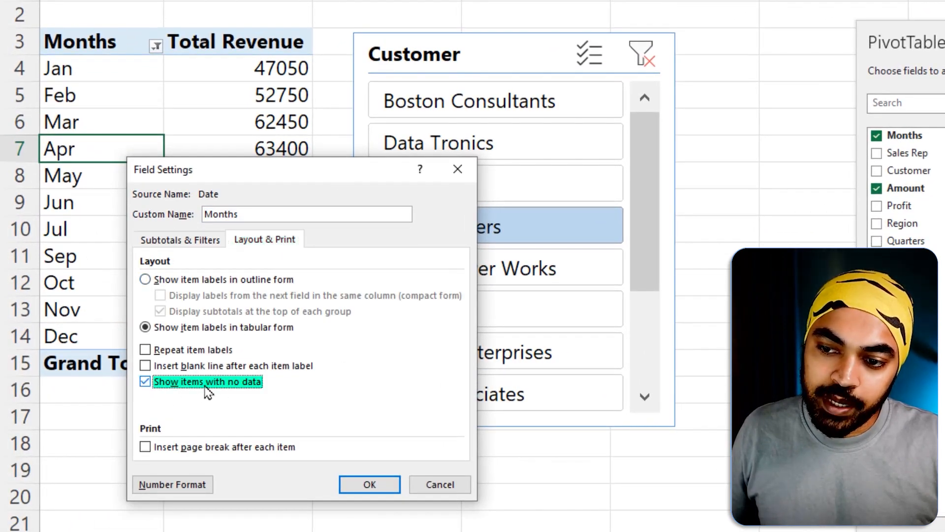
{"action": "left_click", "coordinate": [369, 485]}
{"action": "left_click", "coordinate": [115, 259]}
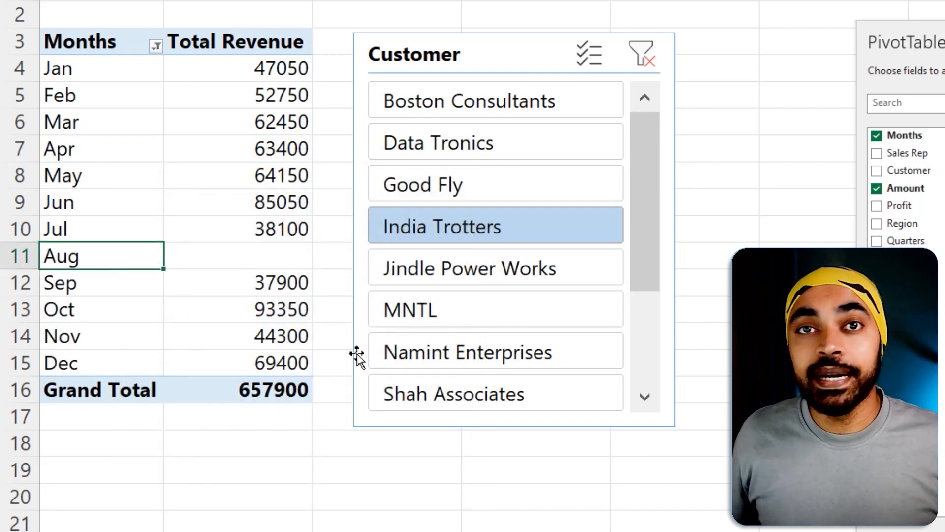
{"action": "left_click_drag", "start_coordinate": [236, 240], "coordinate": [323, 279]}
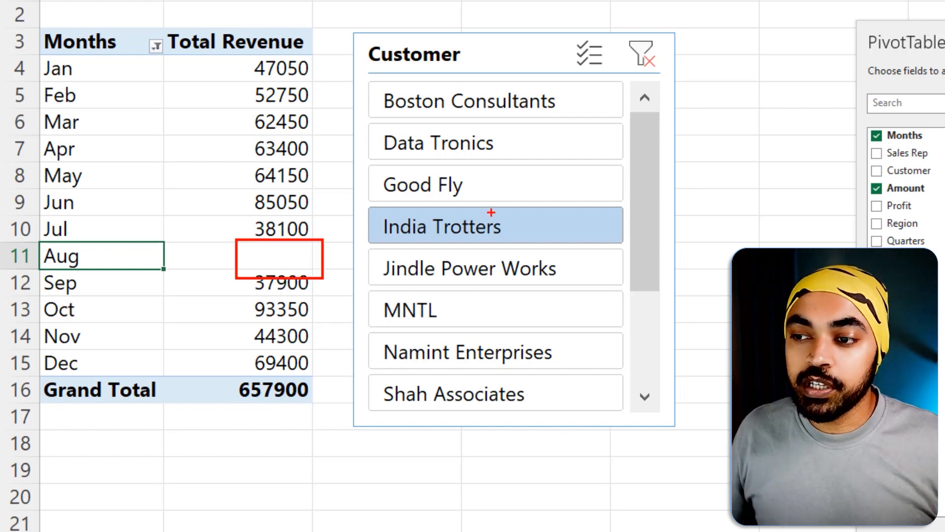
{"action": "mouse_move", "coordinate": [501, 207]}
{"action": "left_mouse_down"}
{"action": "mouse_move", "coordinate": [367, 210]}
{"action": "mouse_move", "coordinate": [520, 240]}
{"action": "mouse_move", "coordinate": [475, 209]}
{"action": "left_mouse_up"}
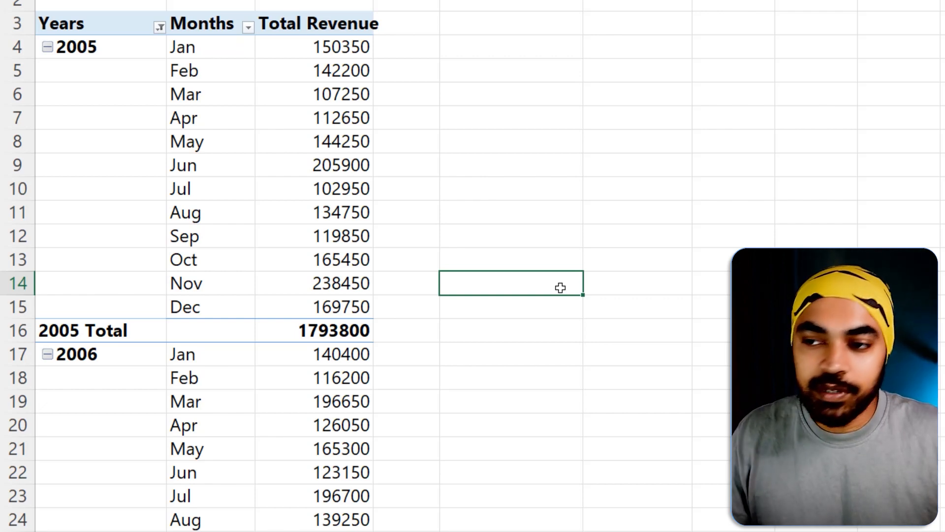
Step: Examine the 2005 monthly Total Revenue figures from Jan to May and from Jan to Jul
{"action": "left_click", "coordinate": [279, 192]}
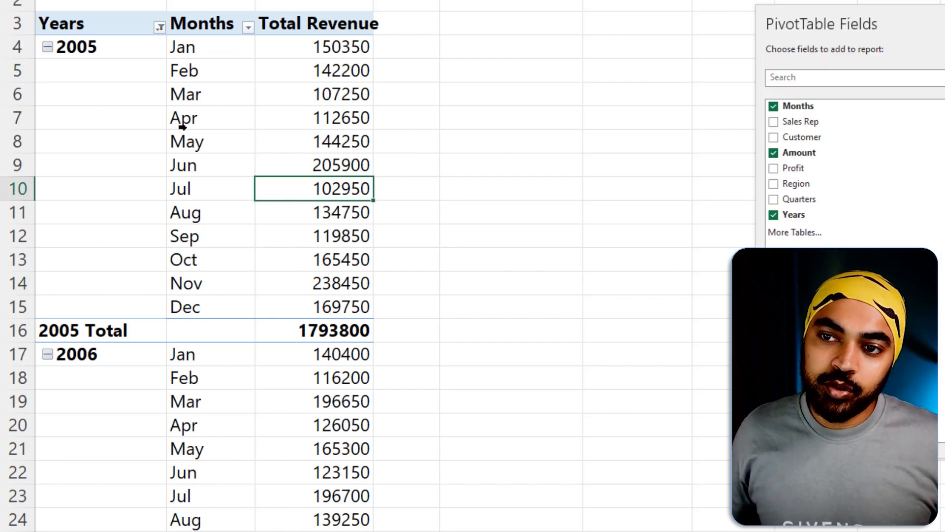
{"action": "left_click_drag", "start_coordinate": [85, 97], "coordinate": [126, 74]}
{"action": "left_click_drag", "start_coordinate": [204, 105], "coordinate": [224, 98]}
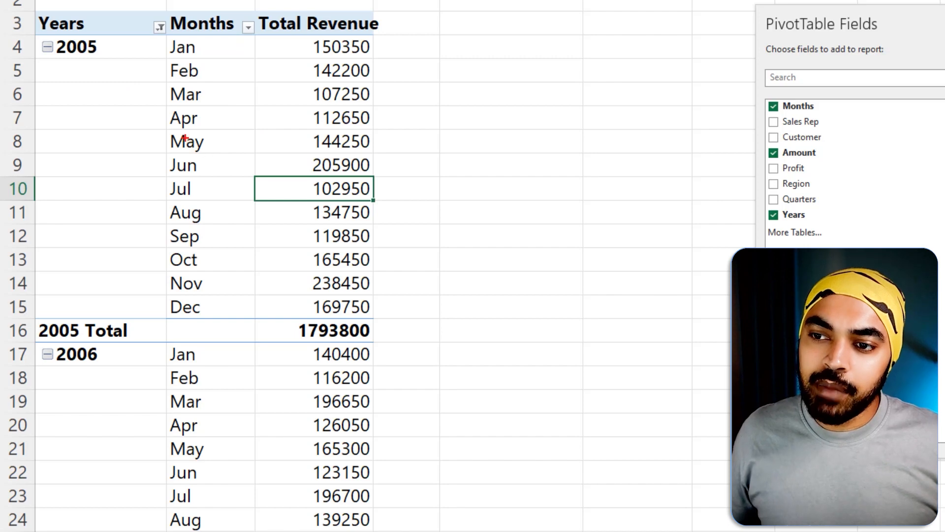
{"action": "left_click_drag", "start_coordinate": [163, 152], "coordinate": [395, 153]}
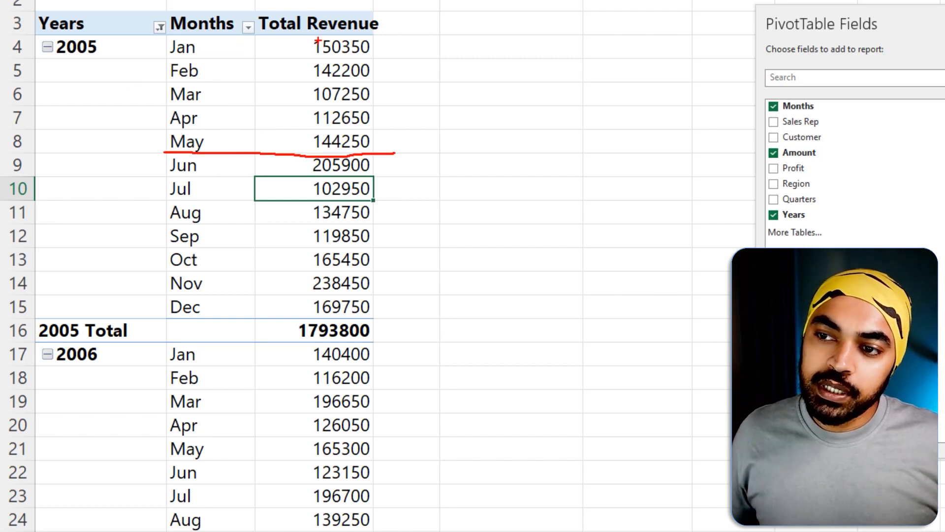
{"action": "mouse_move", "coordinate": [307, 33]}
{"action": "left_mouse_down"}
{"action": "mouse_move", "coordinate": [359, 103]}
{"action": "mouse_move", "coordinate": [378, 152]}
{"action": "left_mouse_up"}
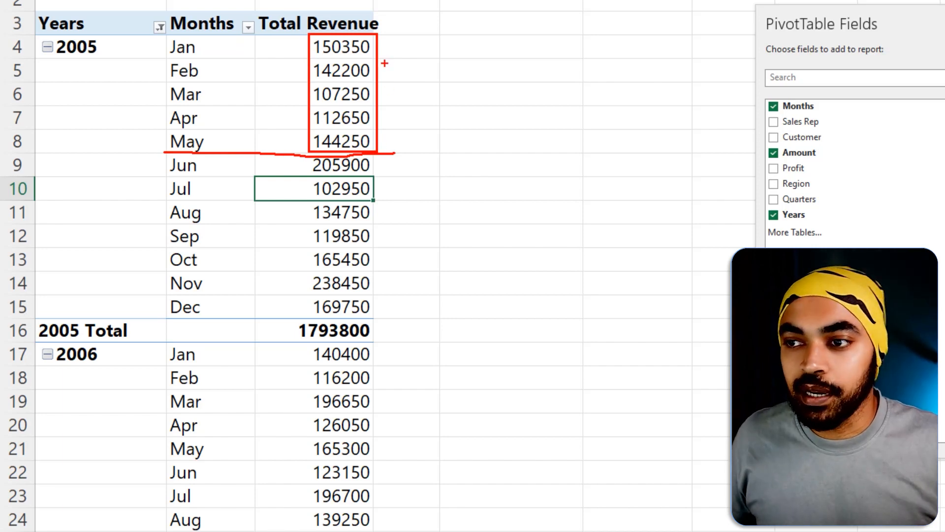
{"action": "left_click_drag", "start_coordinate": [377, 129], "coordinate": [437, 154]}
{"action": "left_click_drag", "start_coordinate": [295, 197], "coordinate": [358, 200]}
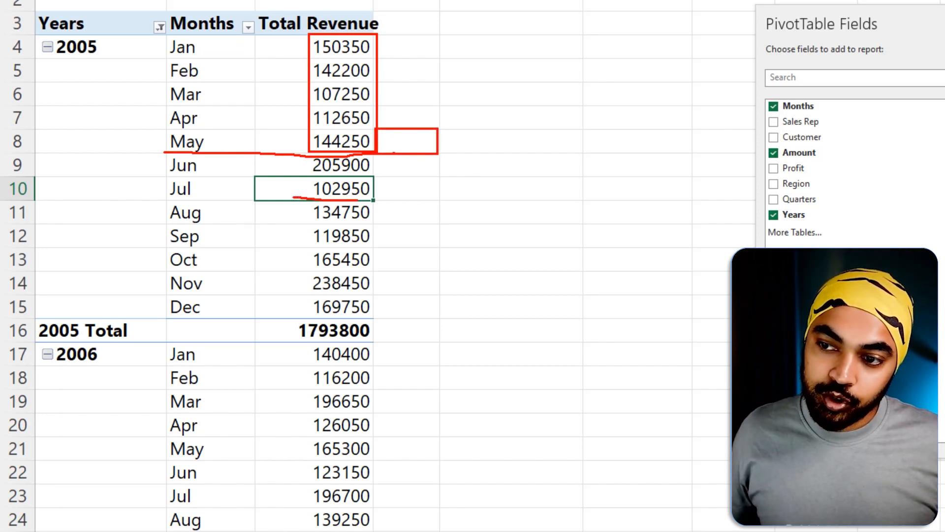
{"action": "mouse_move", "coordinate": [307, 32]}
{"action": "left_mouse_down"}
{"action": "mouse_move", "coordinate": [349, 105]}
{"action": "mouse_move", "coordinate": [374, 209]}
{"action": "mouse_move", "coordinate": [388, 187]}
{"action": "mouse_move", "coordinate": [445, 208]}
{"action": "left_mouse_up"}
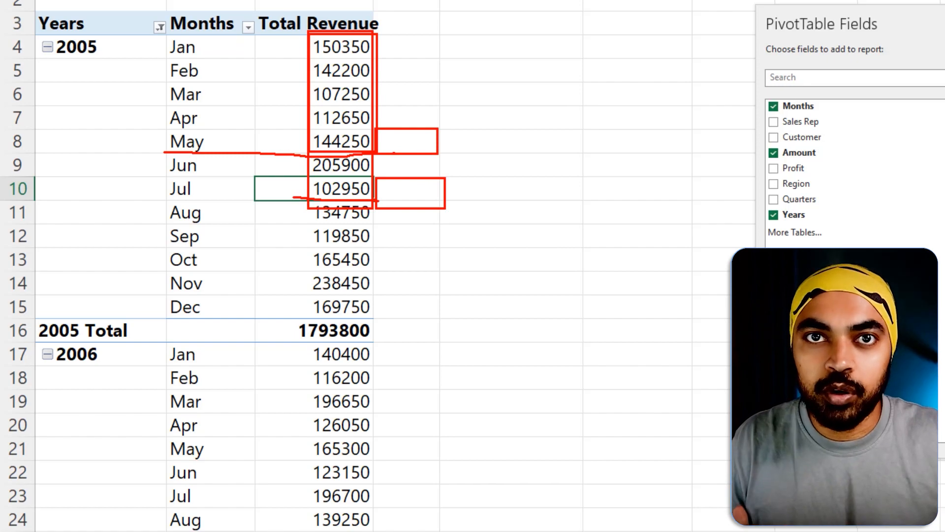
{"action": "key", "text": "Escape"}
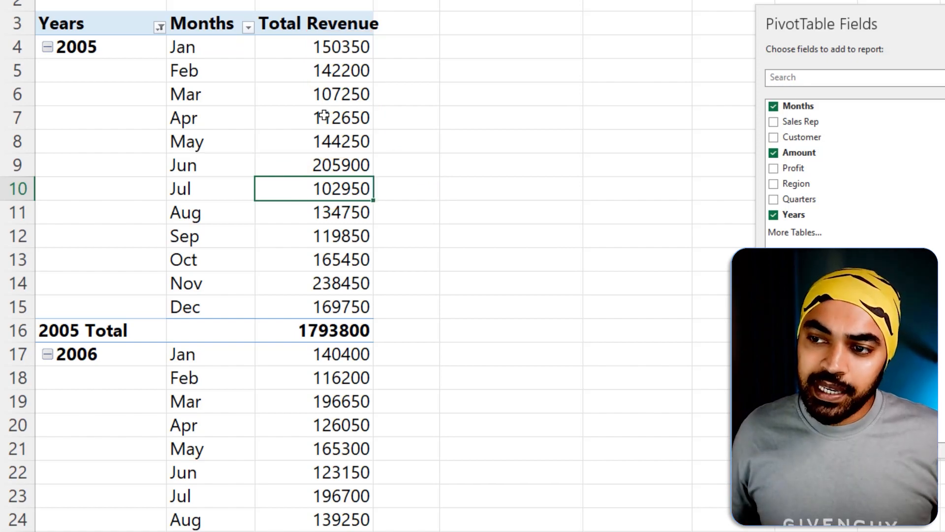
Step: Add Amount to the pivot values a second time and show it as Running Total In with base field Months
{"action": "left_click_drag", "start_coordinate": [826, 25], "coordinate": [392, 25]}
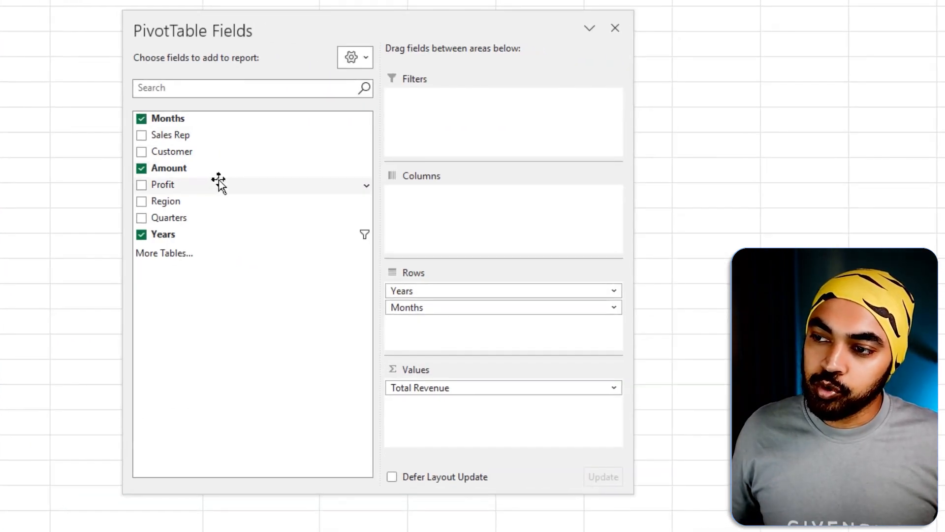
{"action": "mouse_move", "coordinate": [235, 170]}
{"action": "left_mouse_down"}
{"action": "mouse_move", "coordinate": [365, 305]}
{"action": "mouse_move", "coordinate": [442, 408]}
{"action": "mouse_move", "coordinate": [421, 408]}
{"action": "left_mouse_up"}
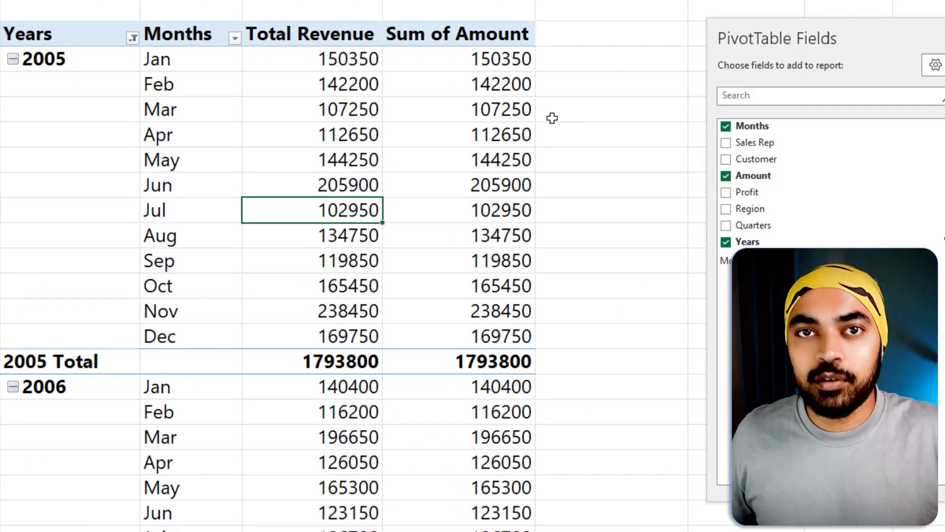
{"action": "left_click", "coordinate": [453, 102]}
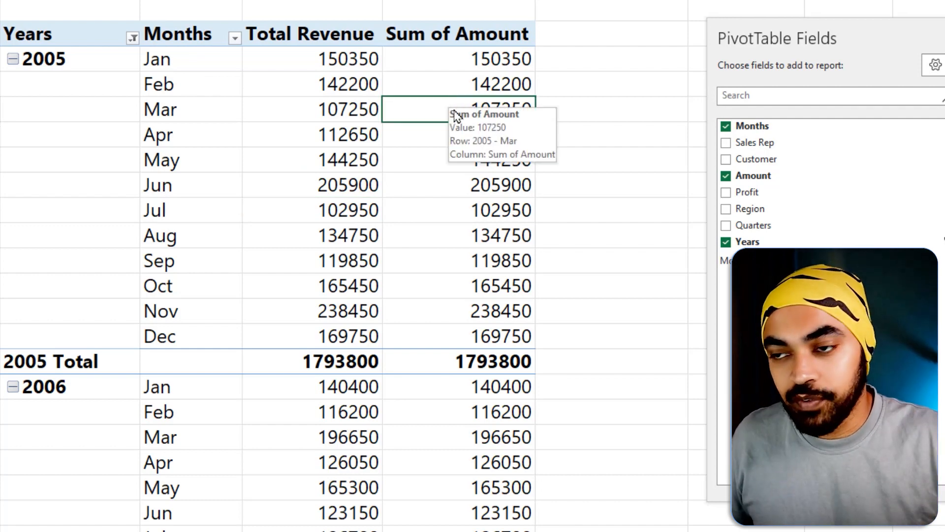
{"action": "right_click", "coordinate": [452, 112]}
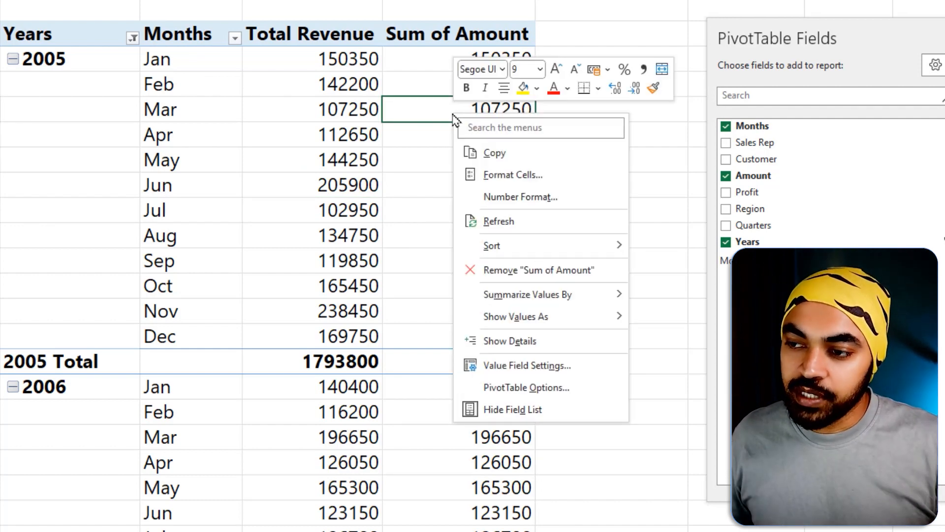
{"action": "mouse_move", "coordinate": [524, 329]}
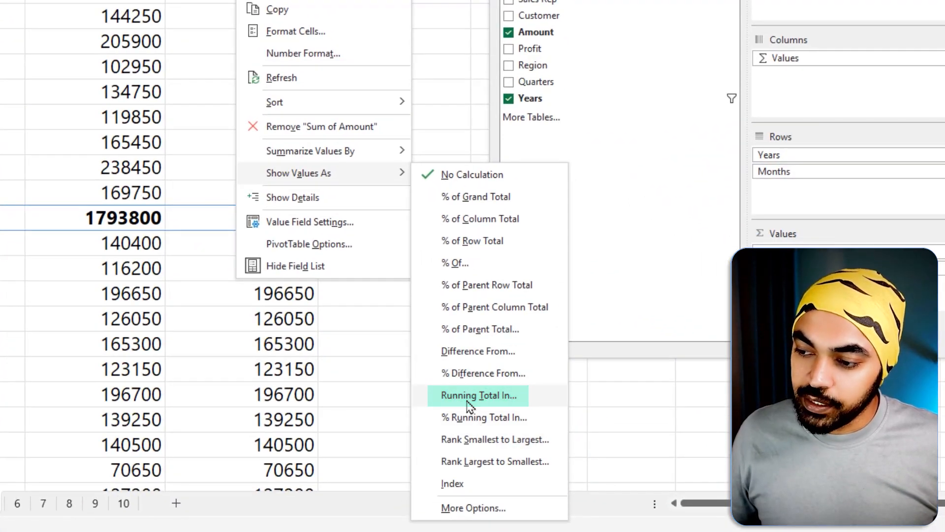
{"action": "left_click", "coordinate": [472, 405]}
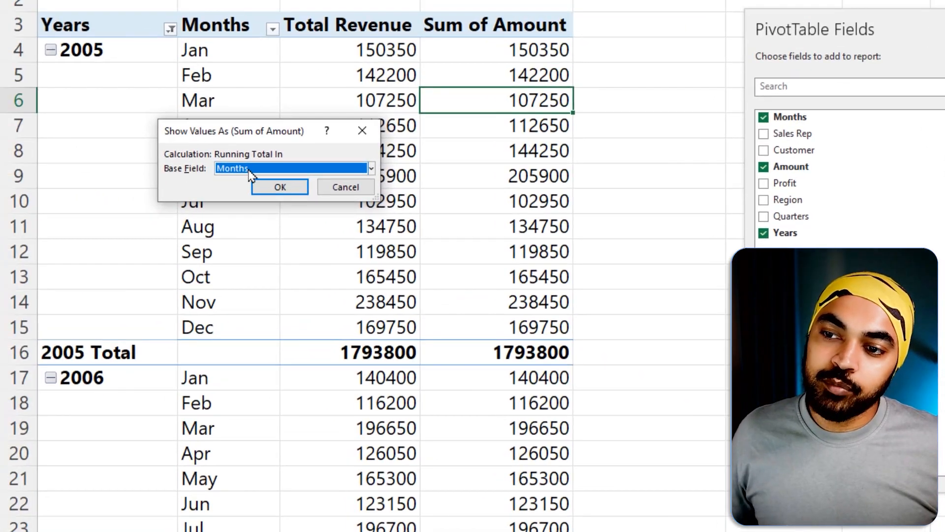
{"action": "left_click", "coordinate": [280, 187]}
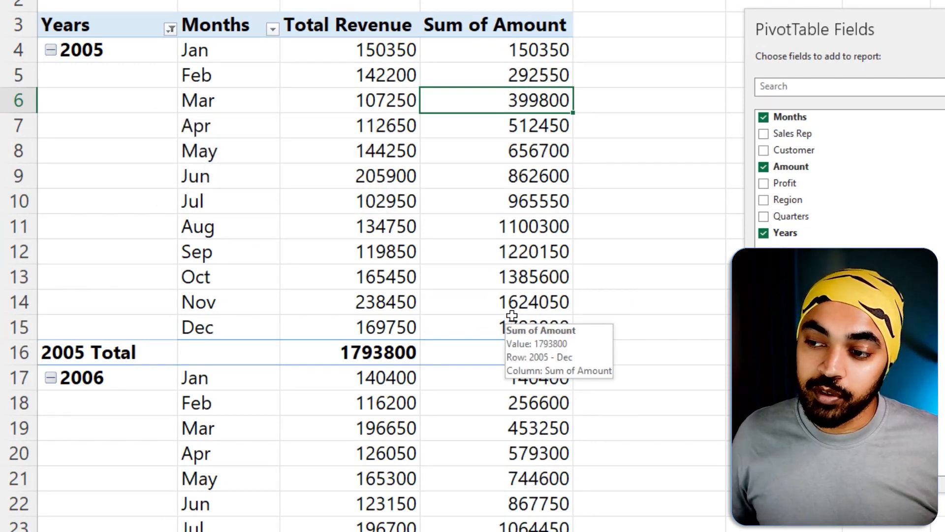
Step: Rename the Sum of Amount header of the pivot table to YTD Revenue
{"action": "left_click", "coordinate": [518, 27]}
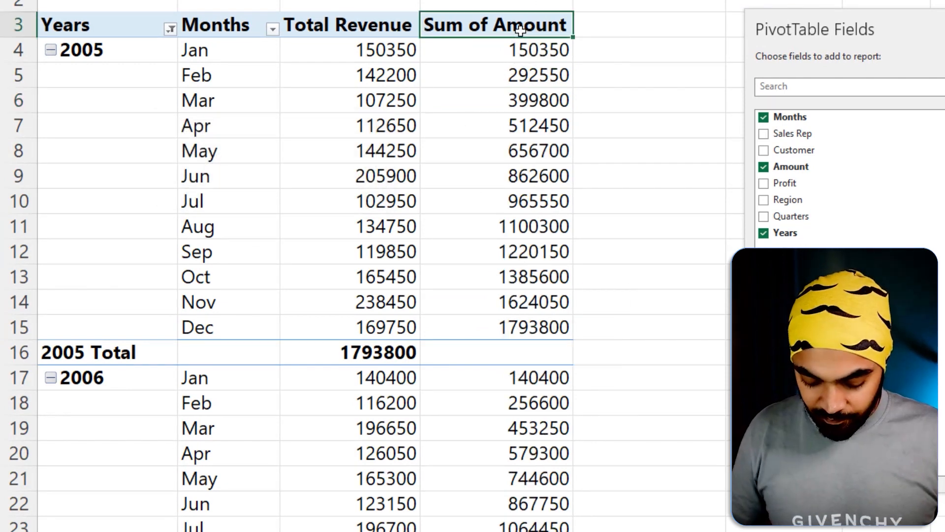
{"action": "type", "text": "YTD Revenue"}
{"action": "left_click", "coordinate": [597, 182]}
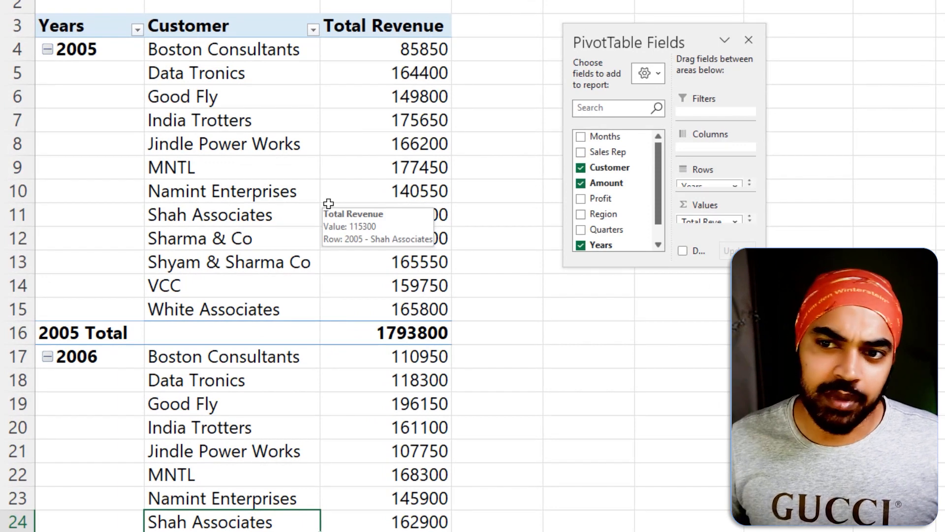
Step: Filter the Customer field of the pivot table to the top 3 items by Total Revenue
{"action": "left_click_drag", "start_coordinate": [79, 101], "coordinate": [84, 191]}
{"action": "left_click_drag", "start_coordinate": [229, 89], "coordinate": [237, 191]}
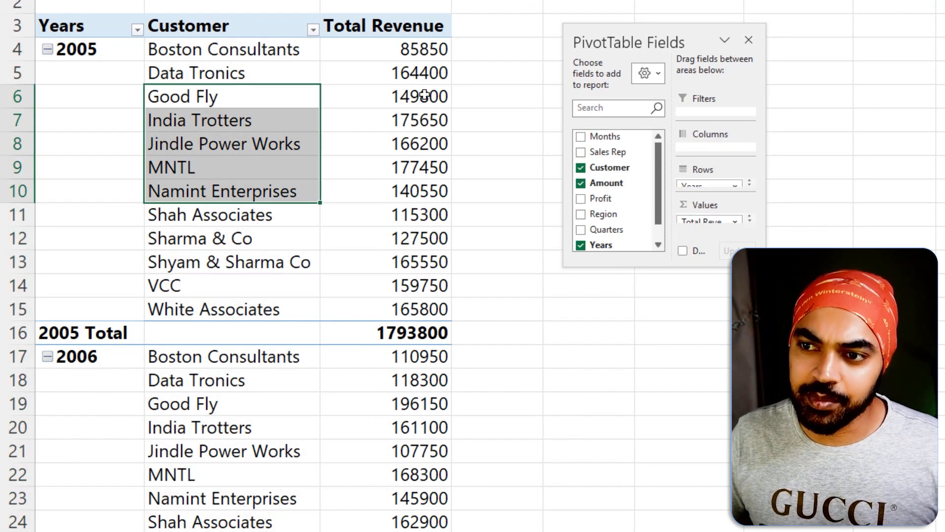
{"action": "left_click_drag", "start_coordinate": [424, 95], "coordinate": [423, 168]}
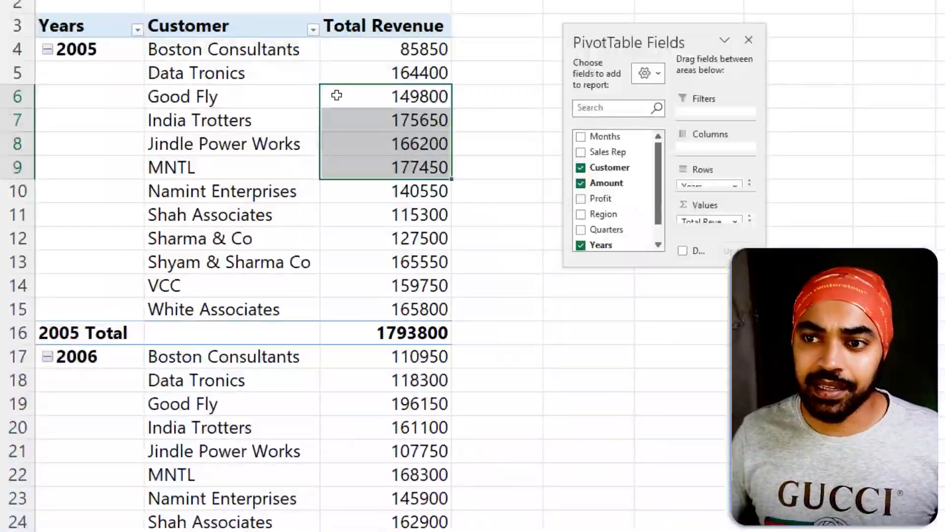
{"action": "left_click", "coordinate": [291, 96]}
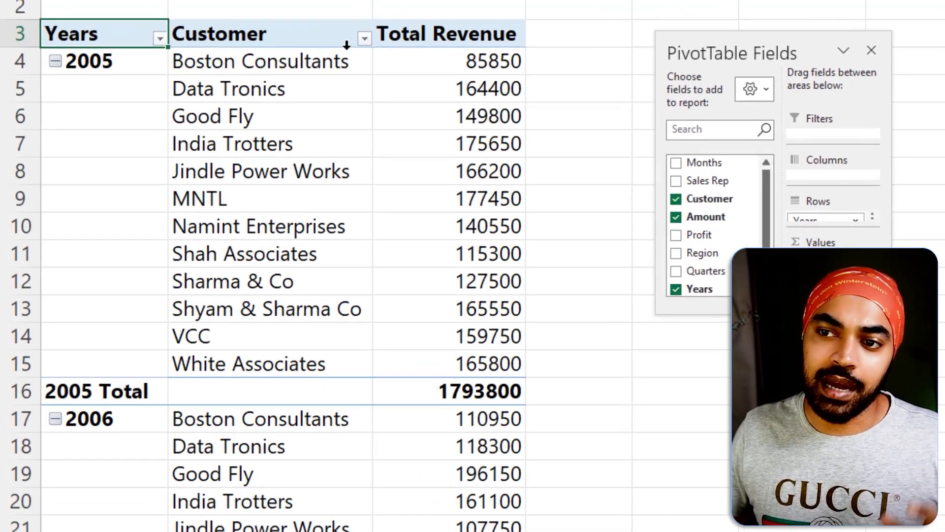
{"action": "left_click", "coordinate": [315, 34]}
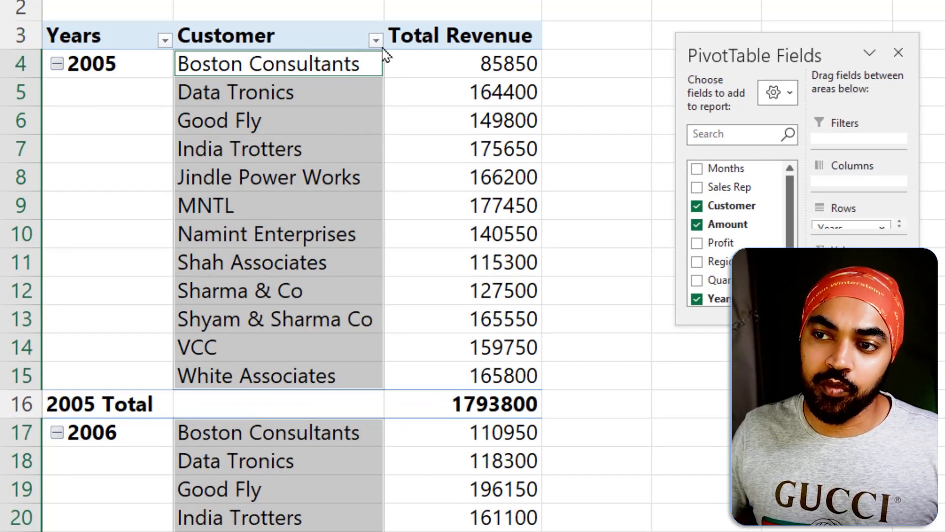
{"action": "left_click", "coordinate": [375, 40]}
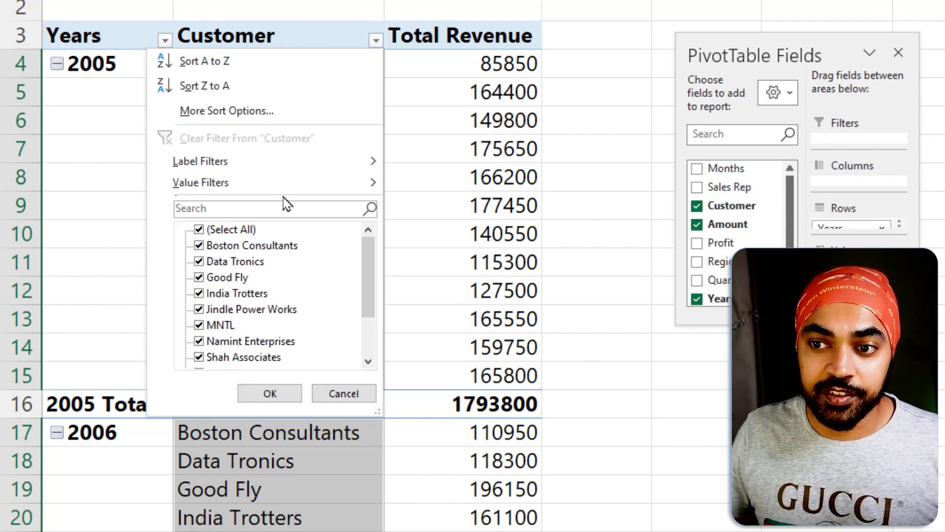
{"action": "mouse_move", "coordinate": [282, 185]}
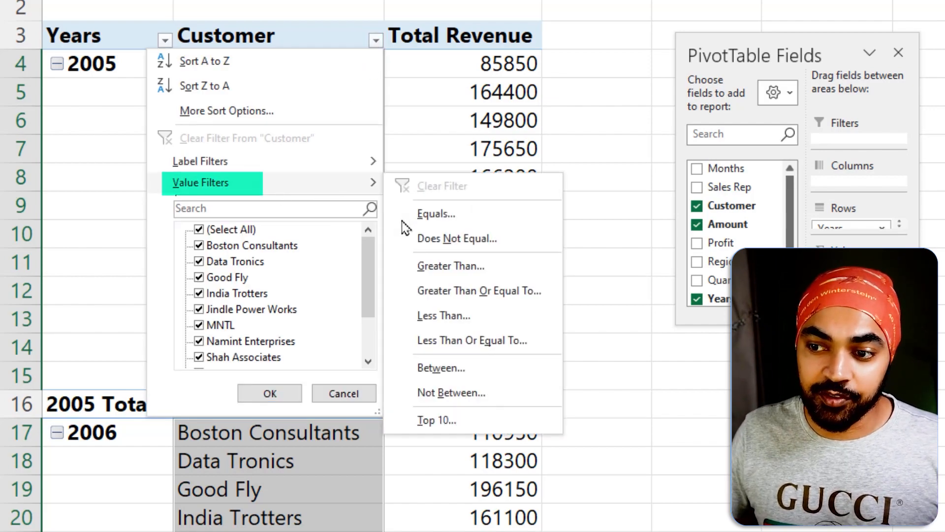
{"action": "left_click", "coordinate": [432, 417]}
{"action": "double_click", "coordinate": [258, 158]}
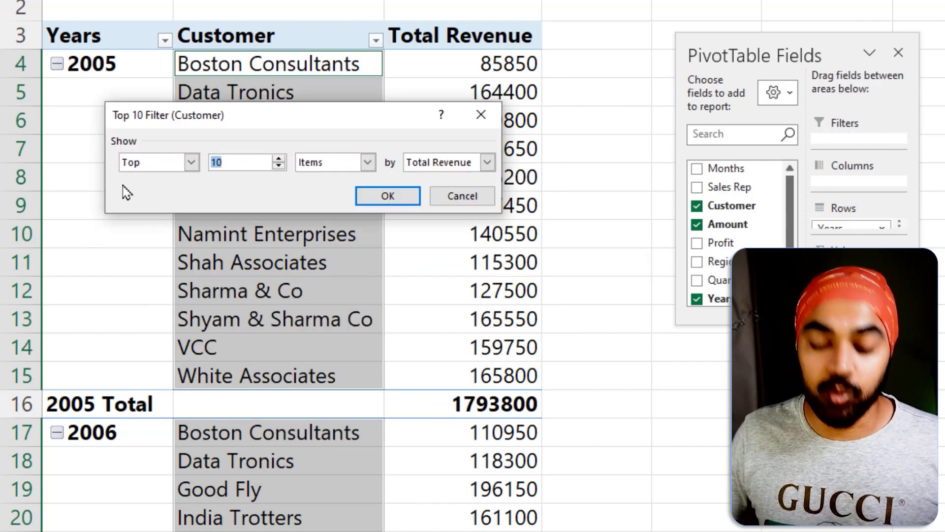
{"action": "type", "text": "3"}
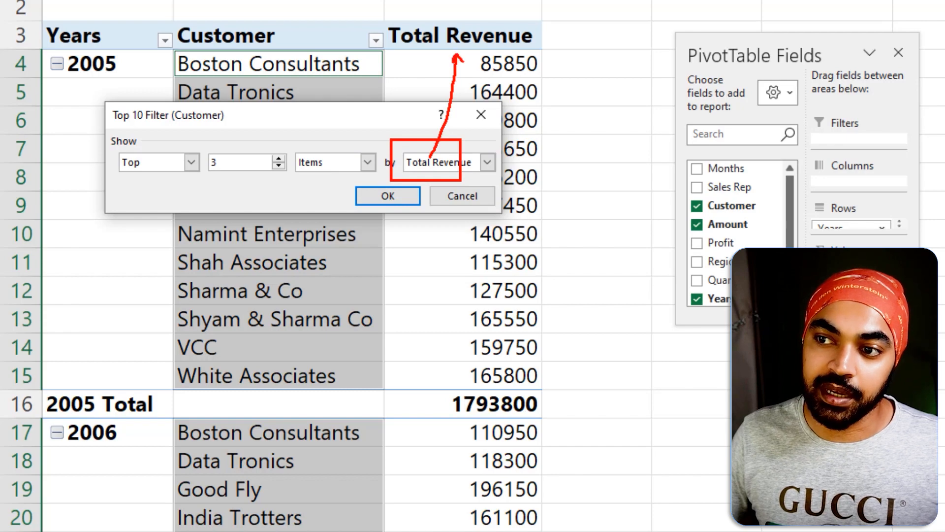
{"action": "left_click", "coordinate": [391, 196]}
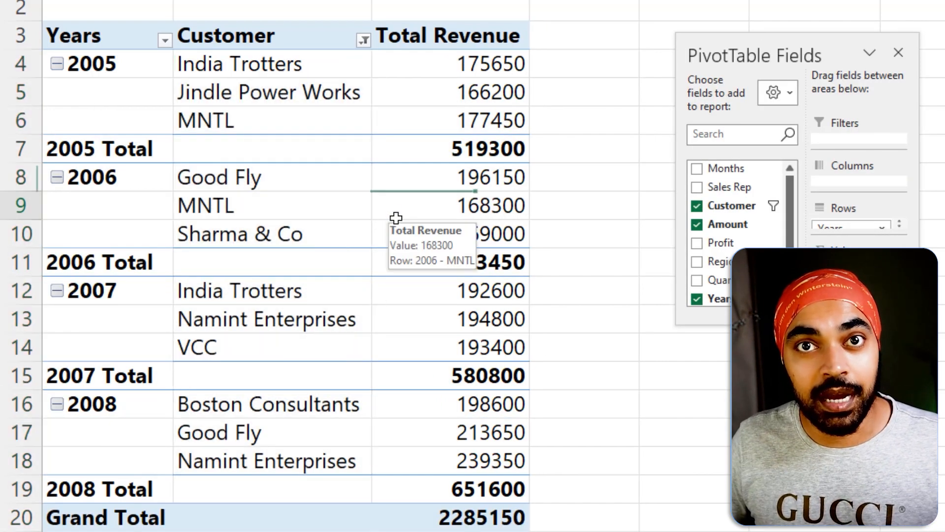
Step: Examine the filtered 2005 customers and their Total Revenue figures
{"action": "left_click", "coordinate": [396, 218]}
{"action": "left_click_drag", "start_coordinate": [228, 69], "coordinate": [222, 120]}
{"action": "left_click_drag", "start_coordinate": [502, 63], "coordinate": [492, 122]}
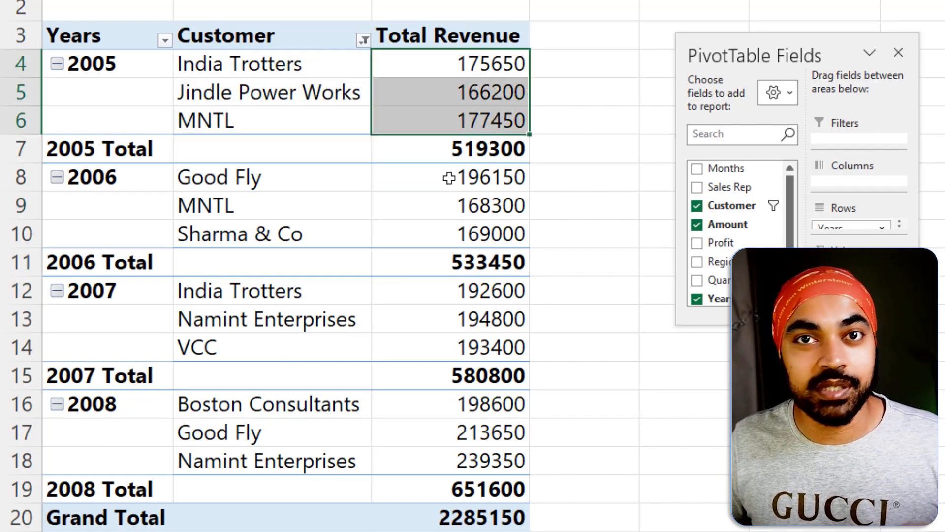
{"action": "left_click", "coordinate": [409, 210]}
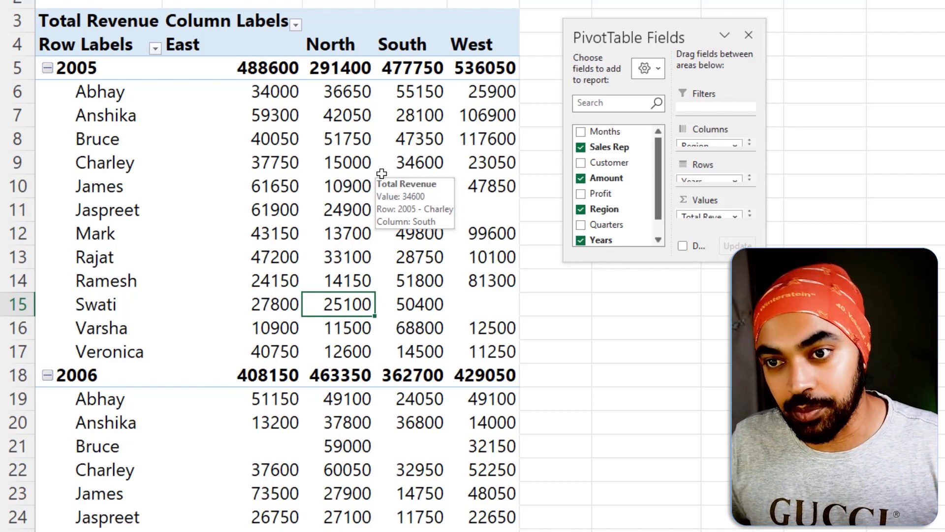
Step: Hide the expand and collapse (+/-) buttons in the pivot table of sales reps by region
{"action": "left_click", "coordinate": [149, 97]}
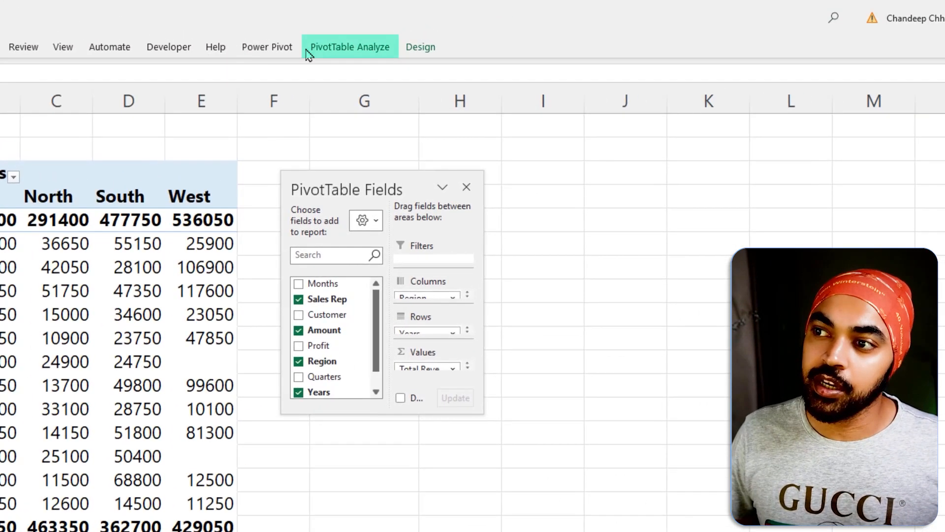
{"action": "left_click", "coordinate": [336, 50]}
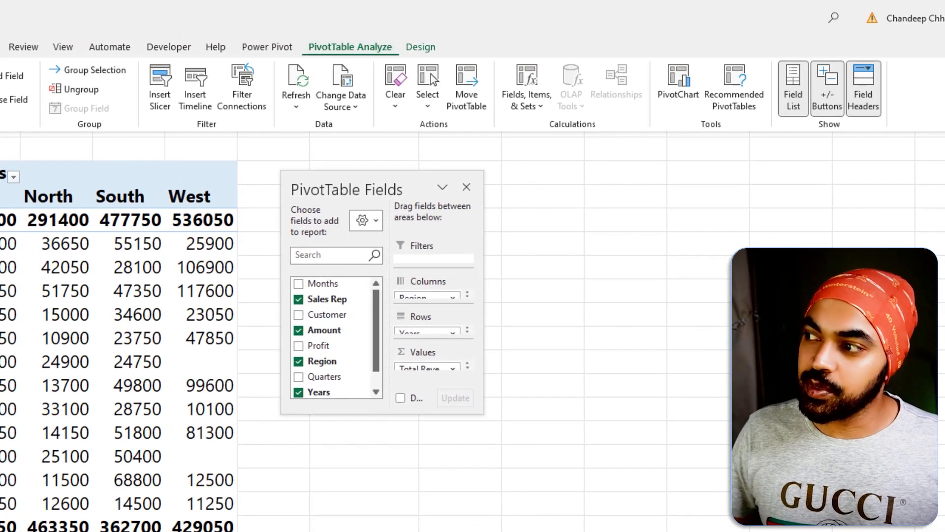
{"action": "left_click", "coordinate": [842, 101]}
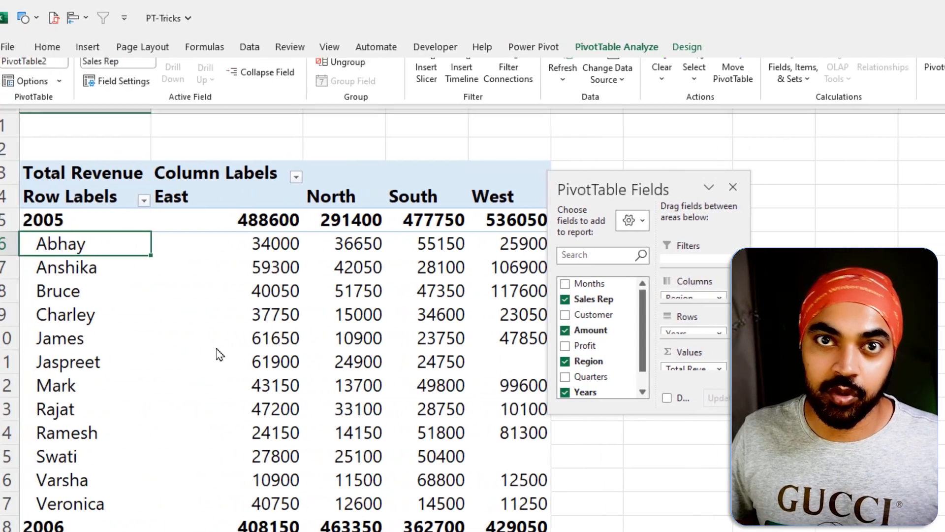
Step: Show the pivot table in Tabular Form and move the field list clear of the data
{"action": "left_click", "coordinate": [703, 47]}
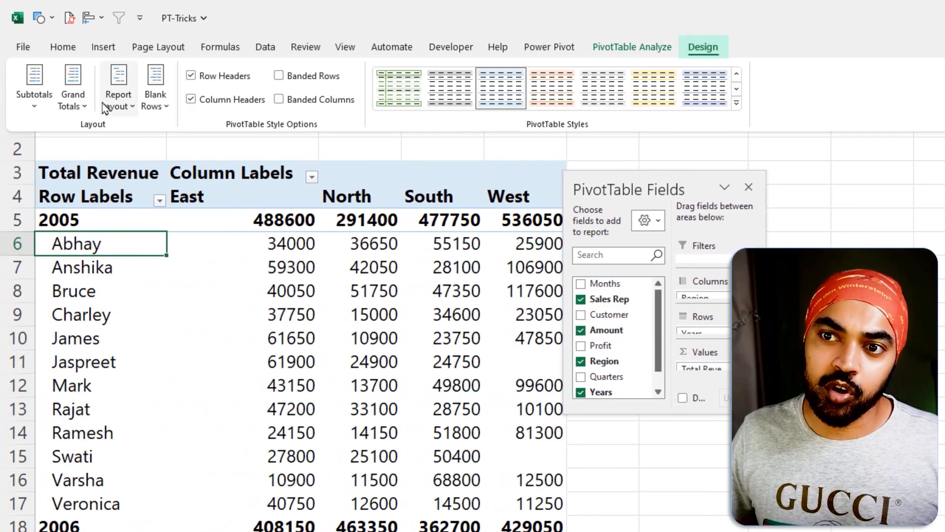
{"action": "left_click", "coordinate": [129, 99]}
{"action": "left_click", "coordinate": [170, 209]}
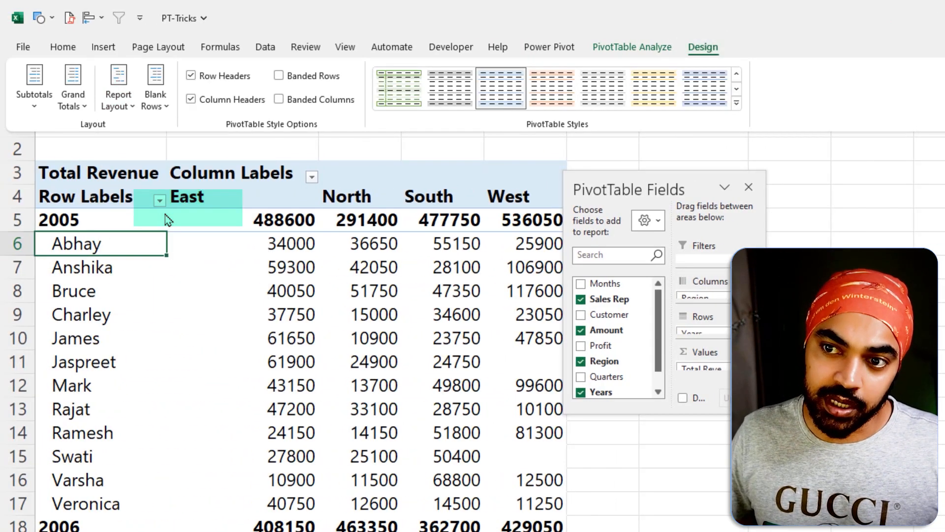
{"action": "left_click_drag", "start_coordinate": [633, 190], "coordinate": [837, 163]}
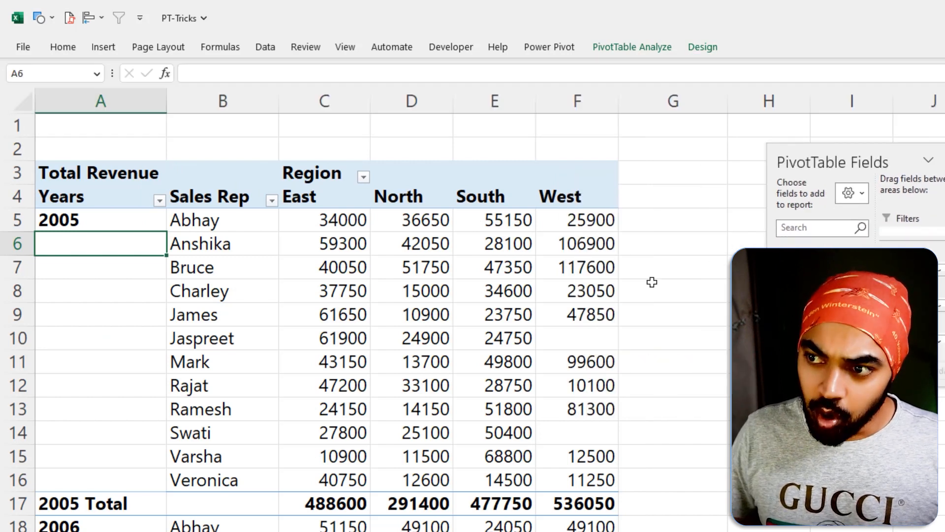
Step: Remove the yearly subtotal rows, such as 2005 Total, by setting subtotals to Do Not Show Subtotals
{"action": "left_click_drag", "start_coordinate": [113, 503], "coordinate": [606, 497]}
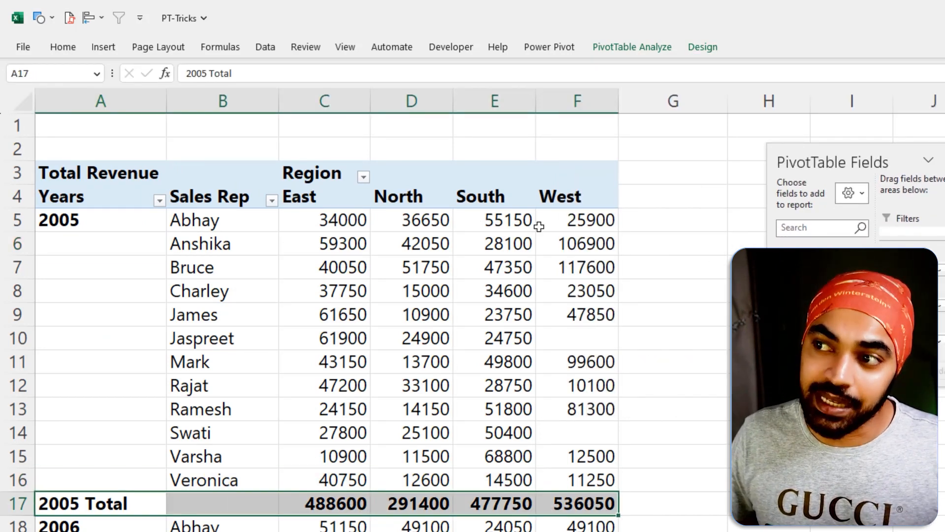
{"action": "left_click", "coordinate": [703, 47]}
{"action": "left_click", "coordinate": [34, 84]}
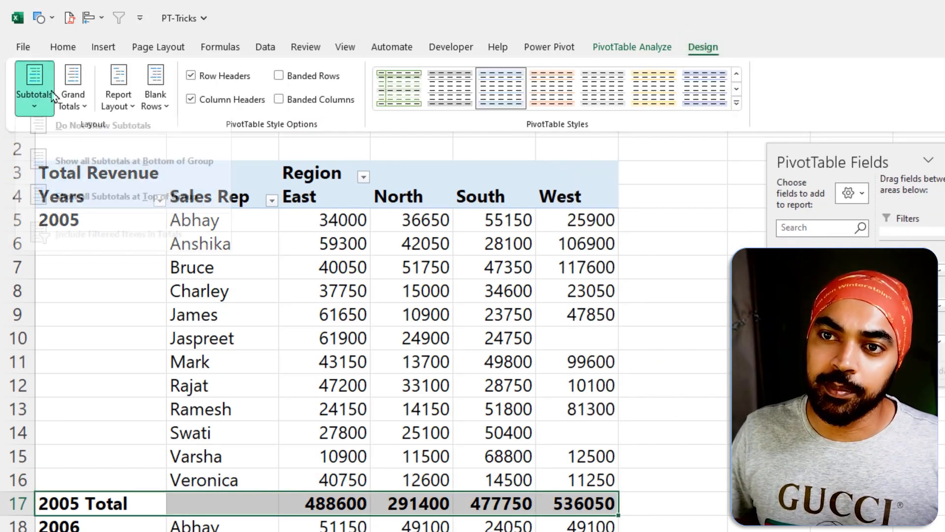
{"action": "left_click", "coordinate": [71, 145]}
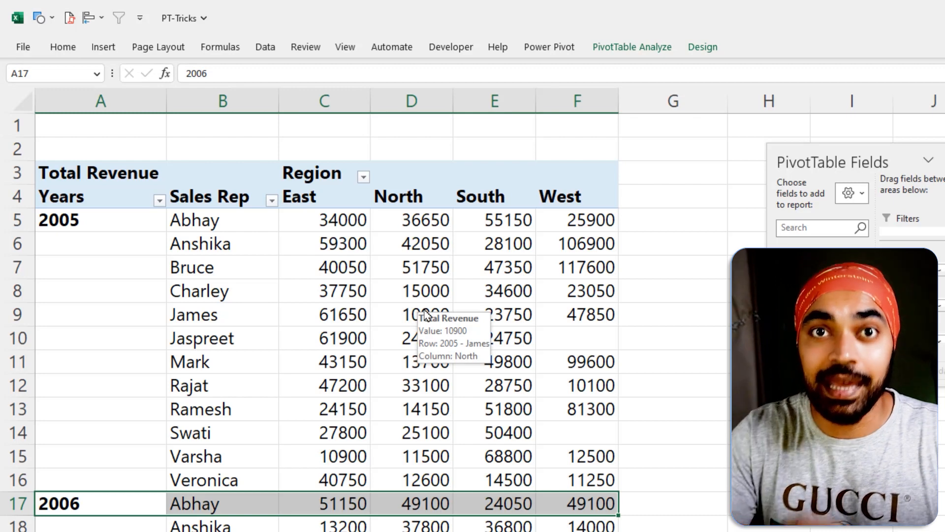
{"action": "key", "text": "ctrl+2"}
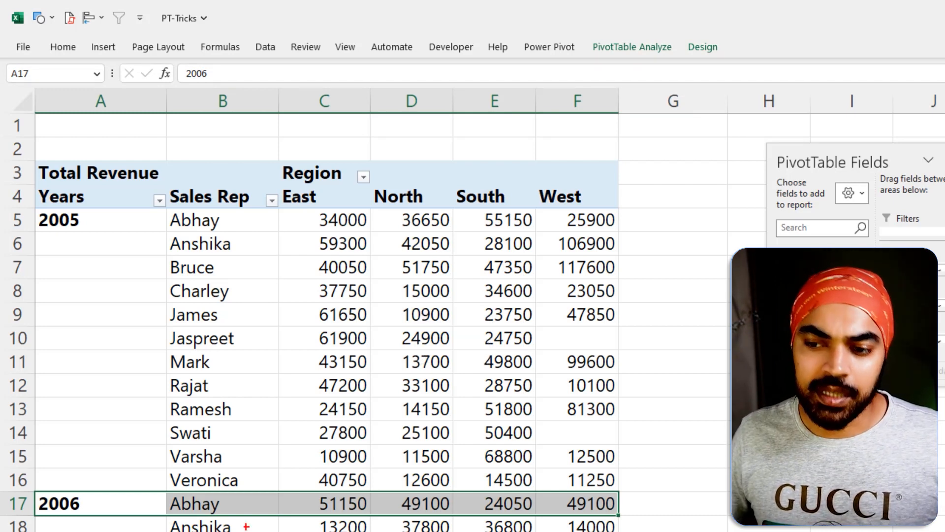
{"action": "left_click_drag", "start_coordinate": [228, 507], "coordinate": [255, 522]}
{"action": "mouse_move", "coordinate": [160, 180]}
{"action": "left_mouse_down"}
{"action": "mouse_move", "coordinate": [274, 362]}
{"action": "mouse_move", "coordinate": [298, 465]}
{"action": "left_mouse_up"}
{"action": "left_click_drag", "start_coordinate": [36, 186], "coordinate": [107, 400]}
{"action": "left_click_drag", "start_coordinate": [17, 230], "coordinate": [69, 224]}
{"action": "left_click_drag", "start_coordinate": [40, 212], "coordinate": [46, 258]}
{"action": "key", "text": "Escape"}
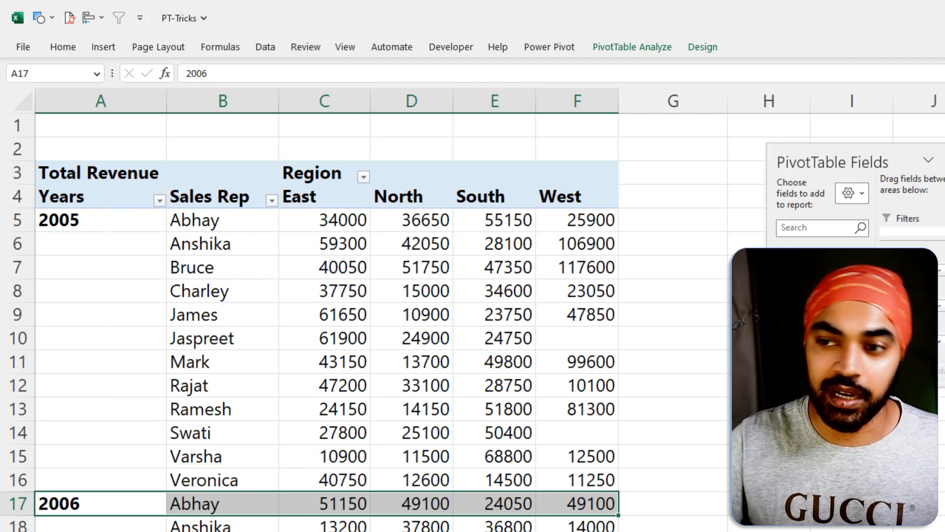
Step: Select pivot table cell D7 and open the default PivotTable layout for editing from Excel's data options
{"action": "left_click", "coordinate": [378, 264]}
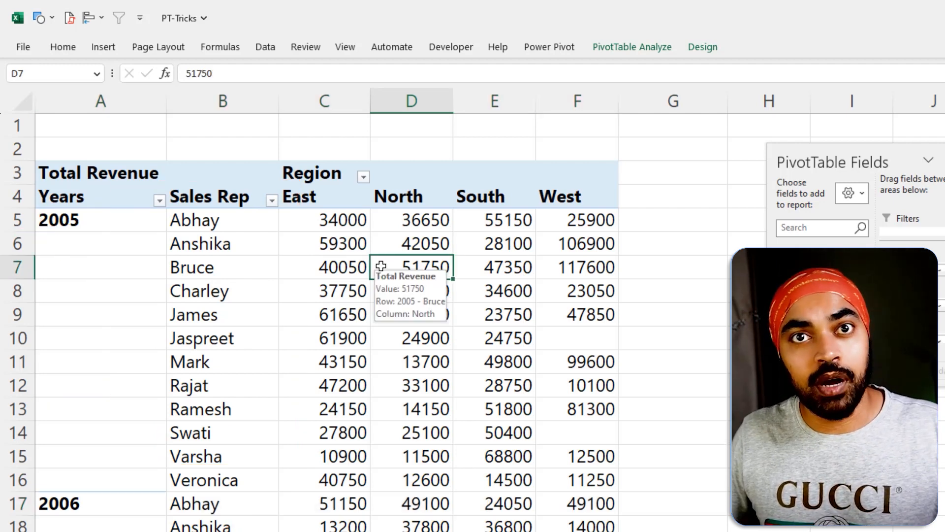
{"action": "left_click", "coordinate": [23, 47]}
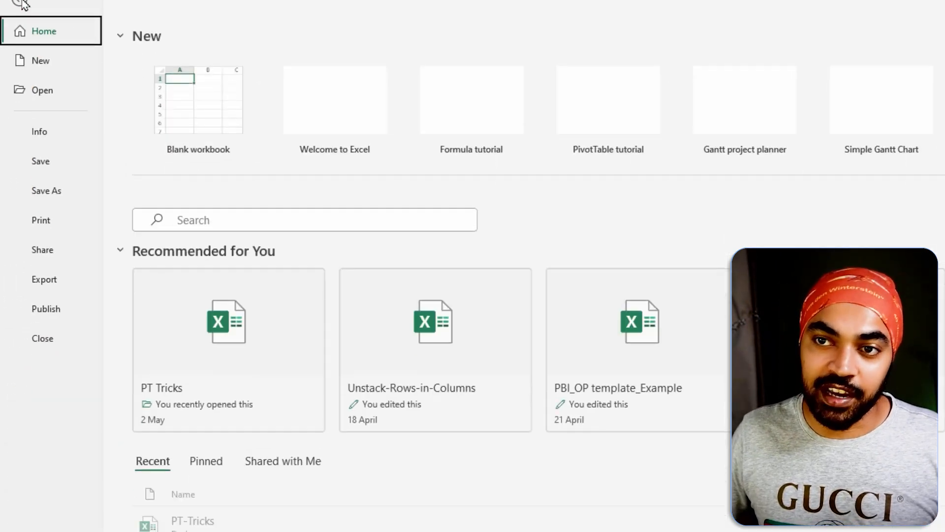
{"action": "left_click", "coordinate": [49, 513]}
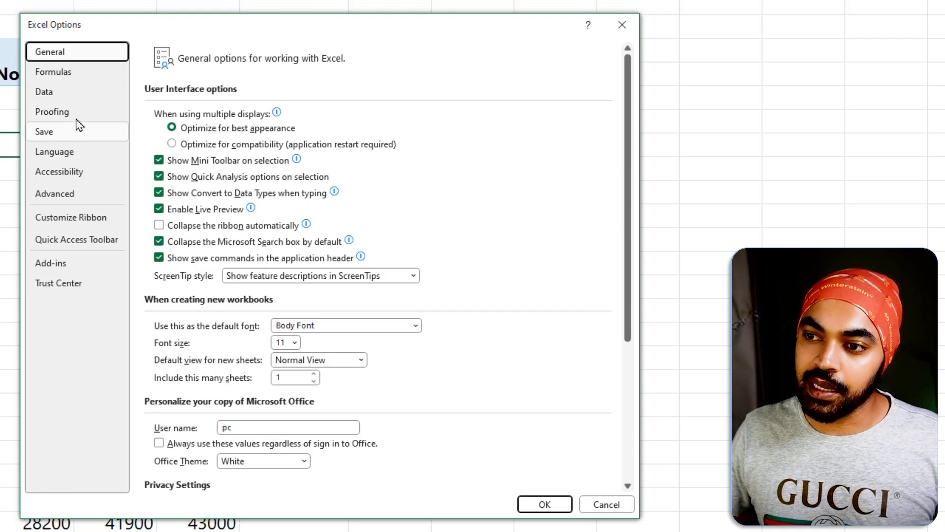
{"action": "left_click", "coordinate": [76, 98]}
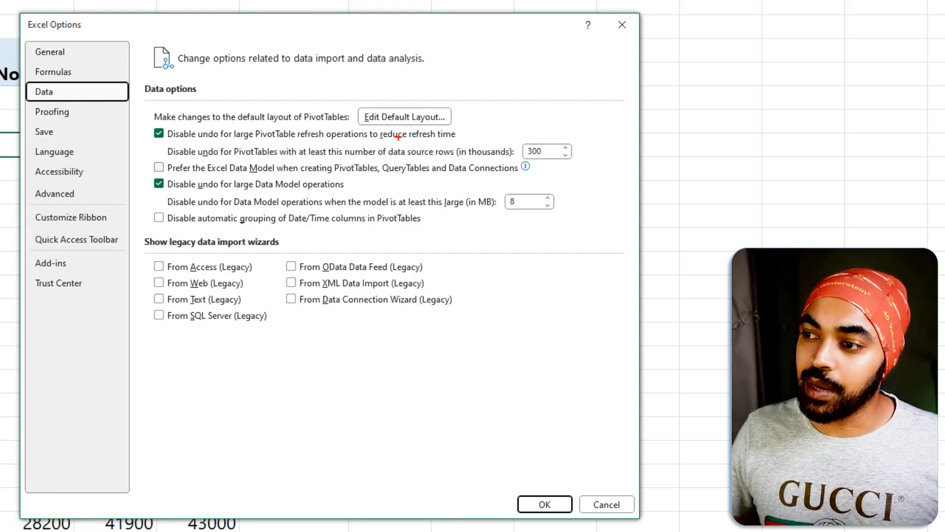
{"action": "left_click_drag", "start_coordinate": [347, 102], "coordinate": [466, 126]}
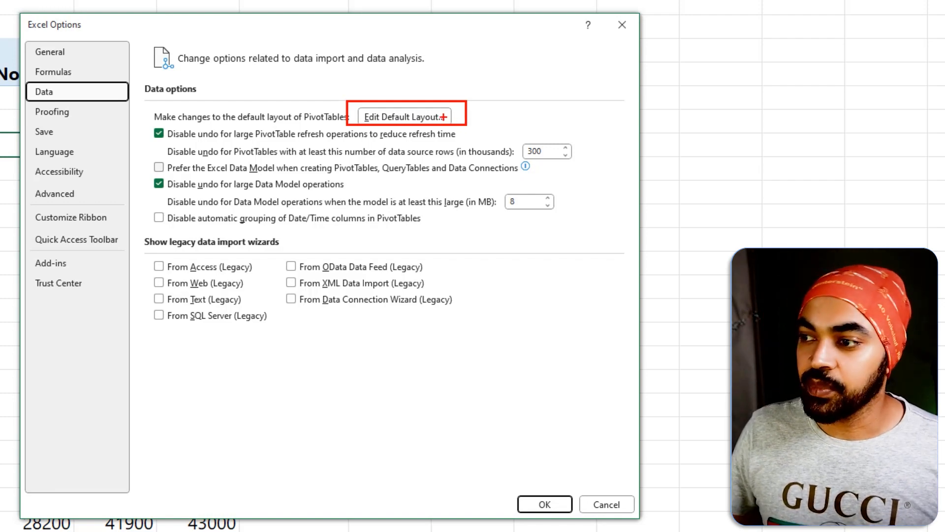
{"action": "key", "text": "Escape"}
{"action": "left_click", "coordinate": [432, 121]}
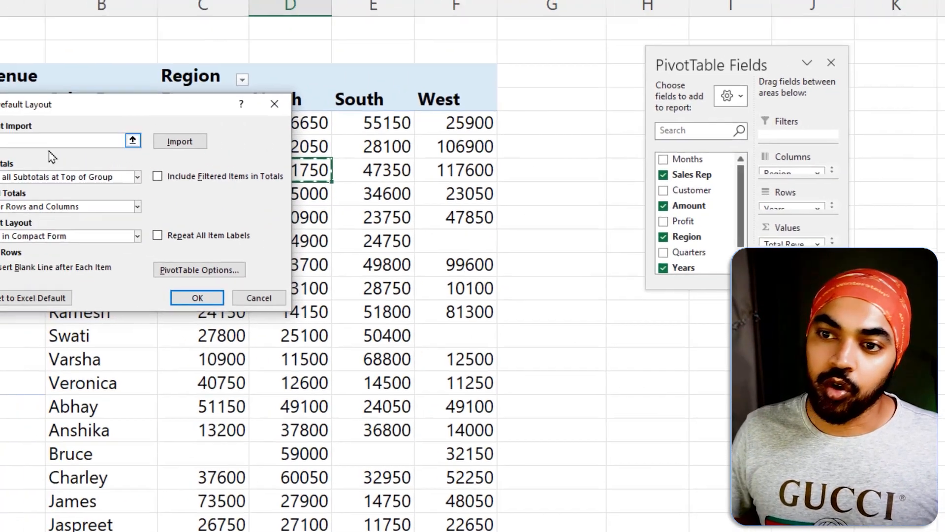
Step: Import the layout of the pivot table at D7 as the default layout and move the dialog off the table
{"action": "key", "text": "ctrl+2"}
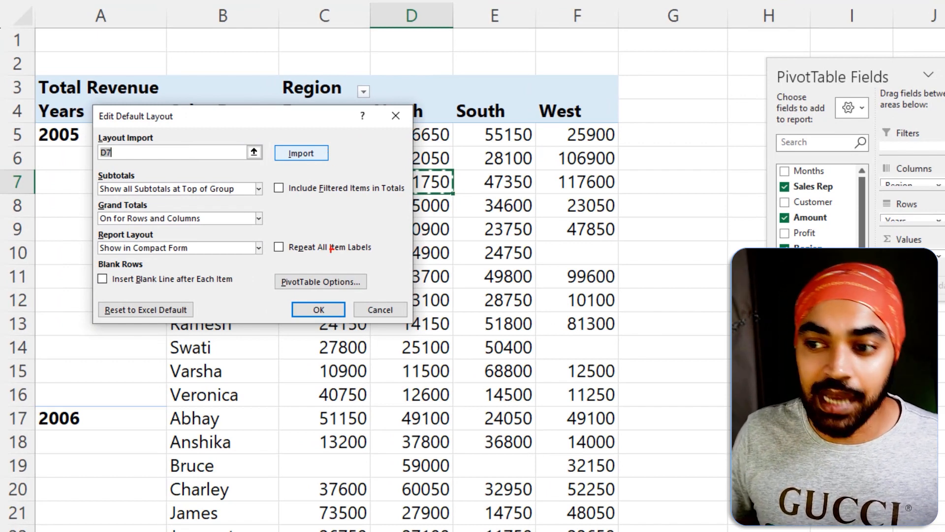
{"action": "mouse_move", "coordinate": [97, 173]}
{"action": "left_mouse_down"}
{"action": "mouse_move", "coordinate": [346, 293]}
{"action": "mouse_move", "coordinate": [377, 293]}
{"action": "left_mouse_up"}
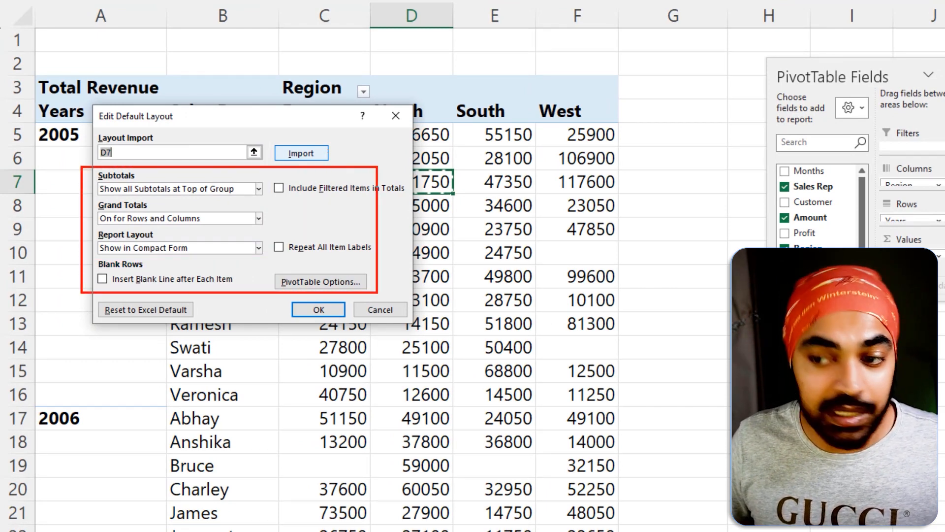
{"action": "key", "text": "Escape"}
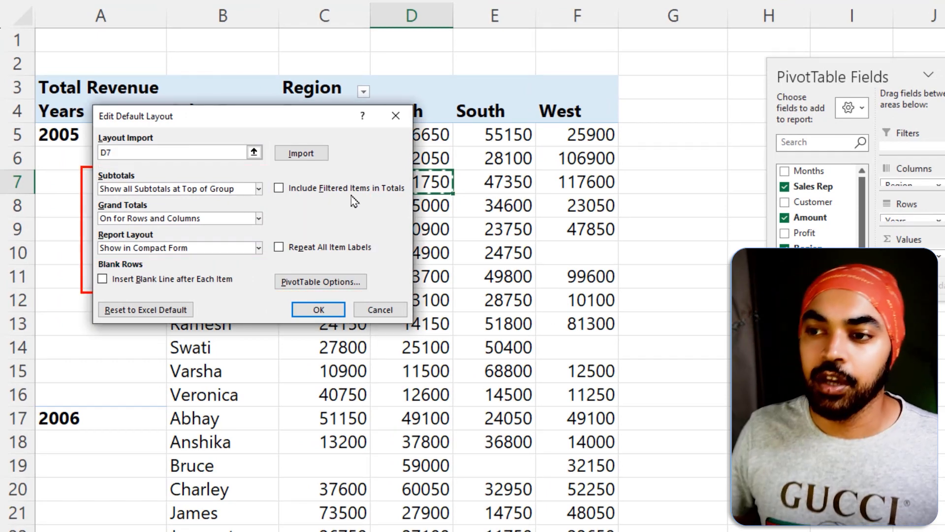
{"action": "left_click", "coordinate": [315, 157]}
{"action": "left_click_drag", "start_coordinate": [298, 117], "coordinate": [633, 70]}
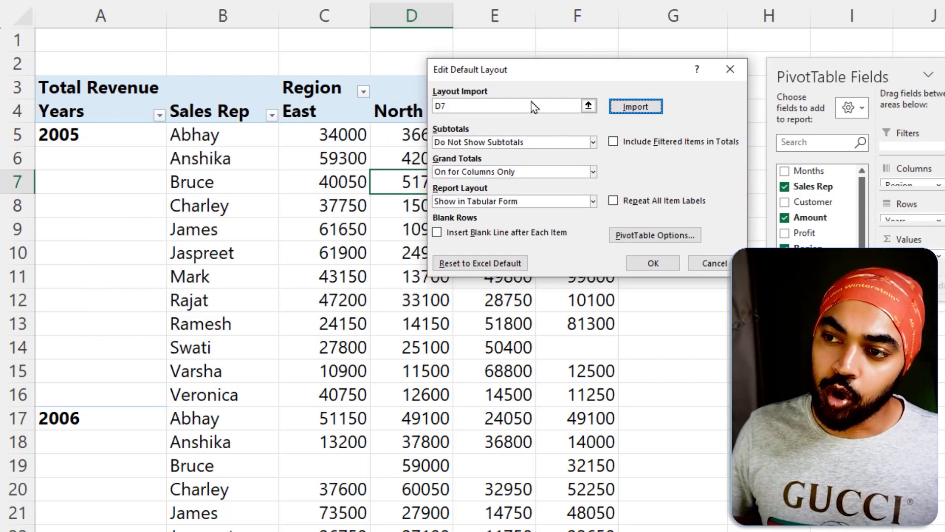
{"action": "left_click_drag", "start_coordinate": [222, 187], "coordinate": [266, 158]}
{"action": "mouse_move", "coordinate": [508, 120]}
{"action": "left_mouse_down"}
{"action": "mouse_move", "coordinate": [420, 162]}
{"action": "mouse_move", "coordinate": [535, 208]}
{"action": "mouse_move", "coordinate": [521, 124]}
{"action": "left_mouse_up"}
{"action": "left_click_drag", "start_coordinate": [671, 228], "coordinate": [694, 213]}
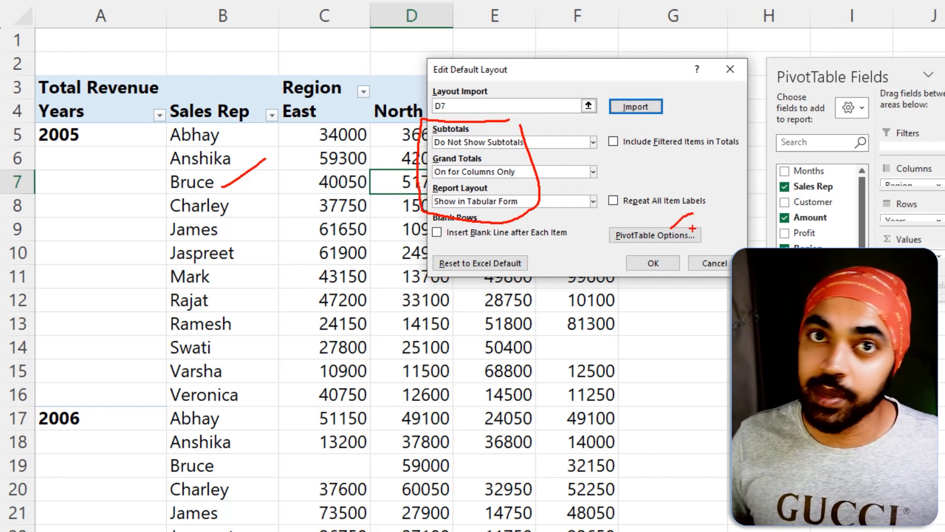
Step: Accept the imported default PivotTable layout and close Excel's options with the change applied
{"action": "key", "text": "Escape"}
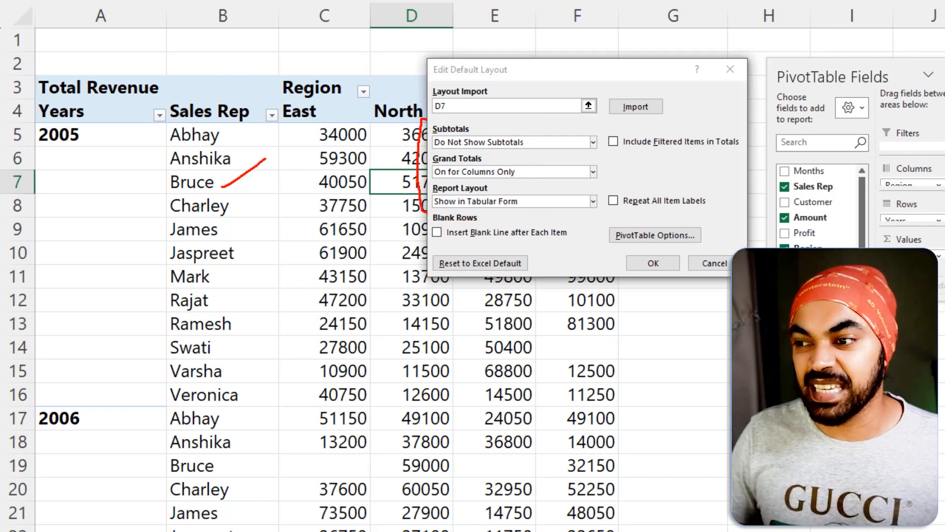
{"action": "left_click", "coordinate": [666, 259]}
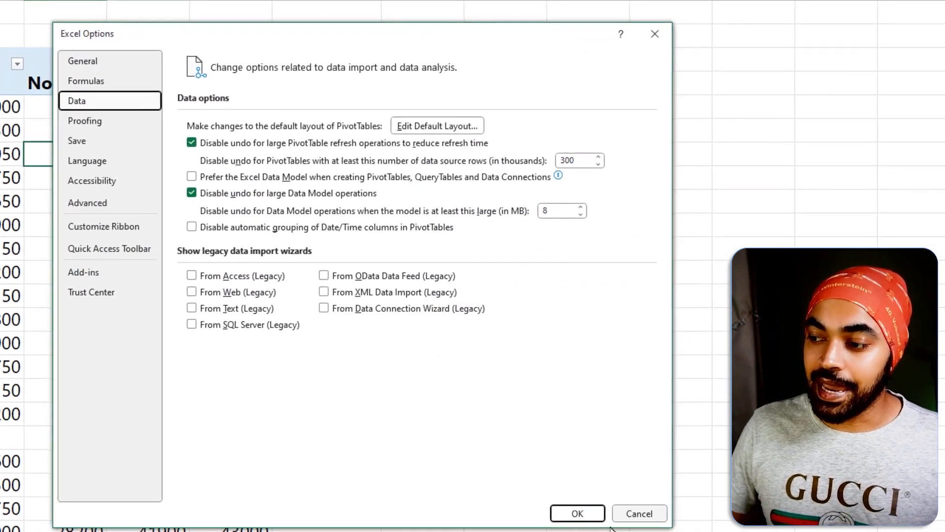
{"action": "left_click", "coordinate": [564, 511]}
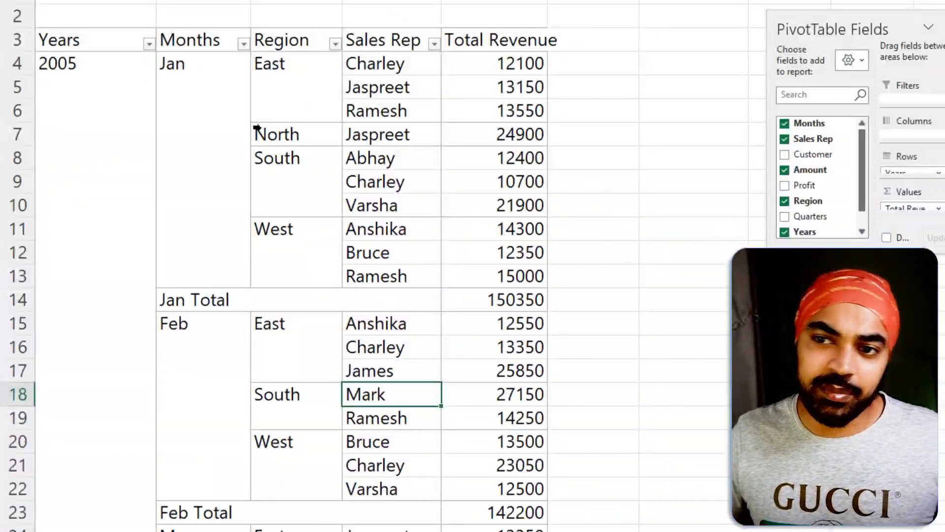
{"action": "left_click_drag", "start_coordinate": [61, 93], "coordinate": [55, 150]}
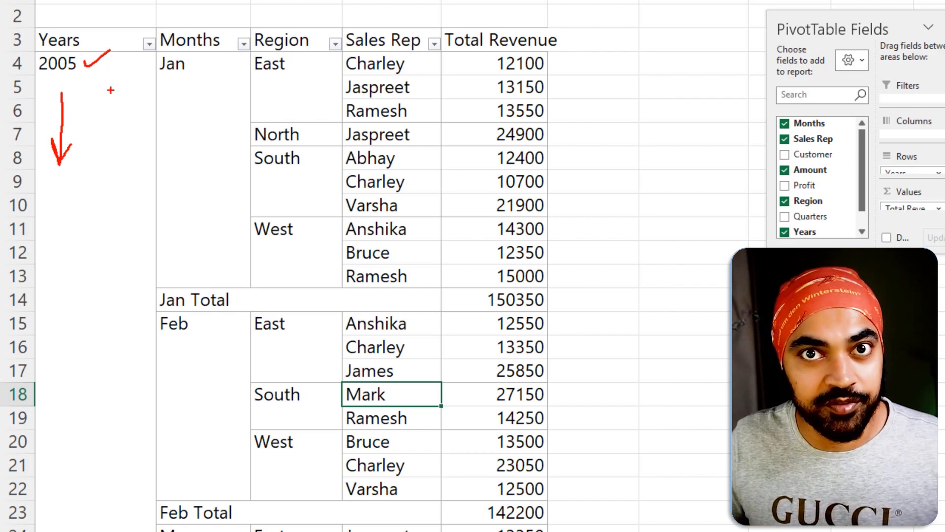
{"action": "left_click_drag", "start_coordinate": [206, 81], "coordinate": [192, 139]}
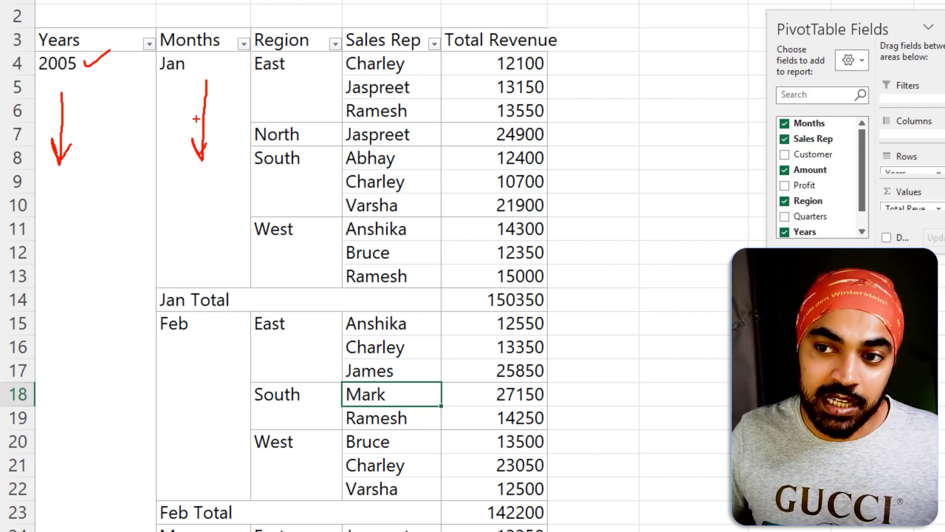
{"action": "left_click_drag", "start_coordinate": [188, 67], "coordinate": [190, 141]}
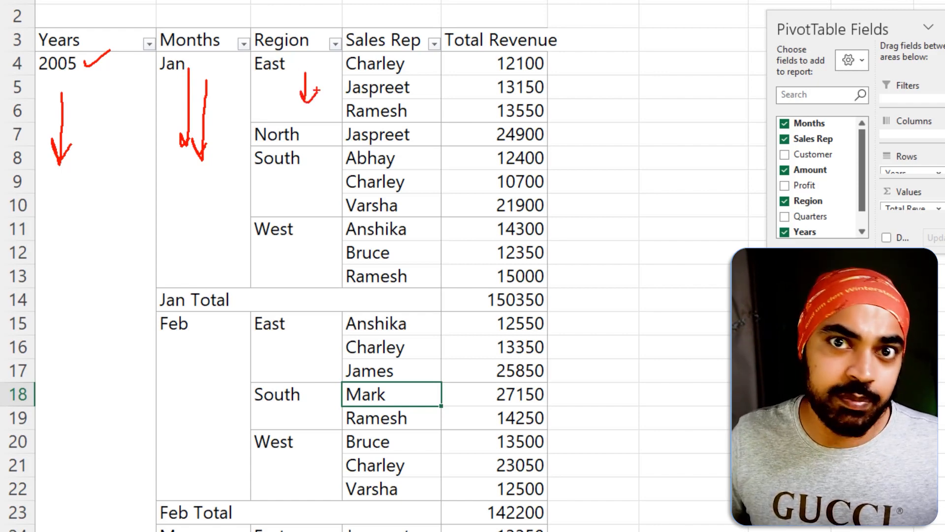
{"action": "key", "text": "Escape"}
Step: Try repeating all item labels across the whole pivot table, and undo that layout change
{"action": "left_click", "coordinate": [314, 89]}
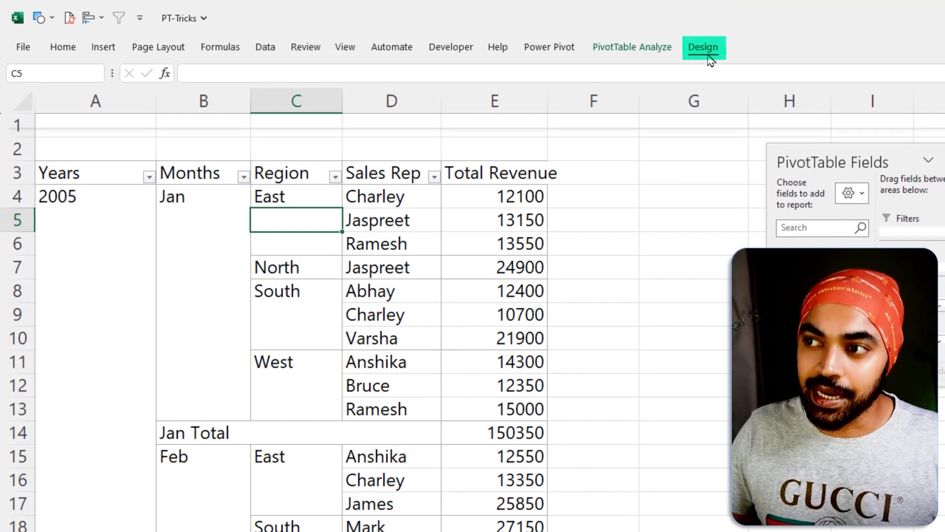
{"action": "left_click", "coordinate": [704, 47]}
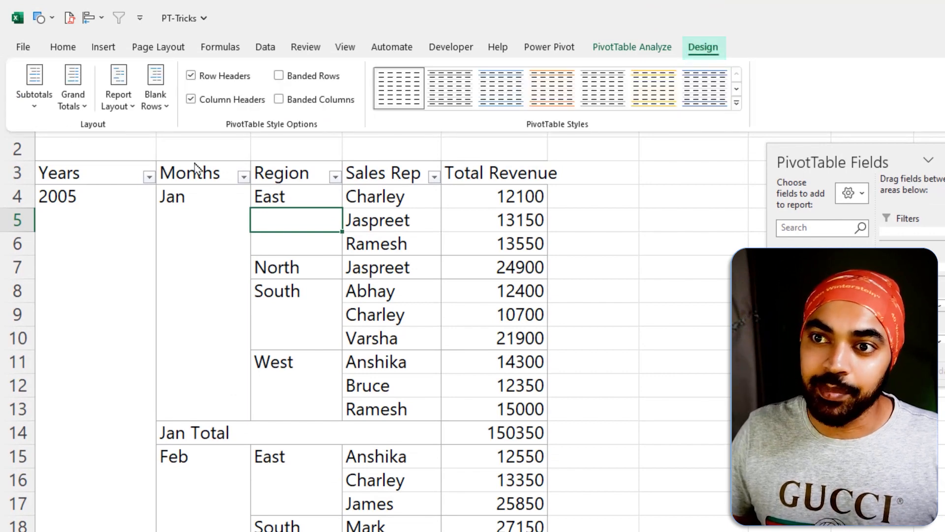
{"action": "left_click", "coordinate": [123, 98]}
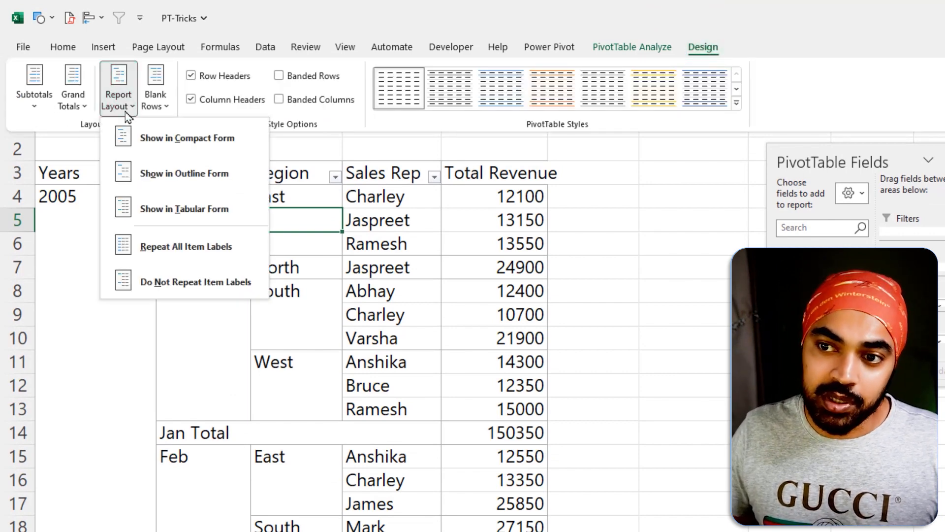
{"action": "left_click", "coordinate": [209, 256]}
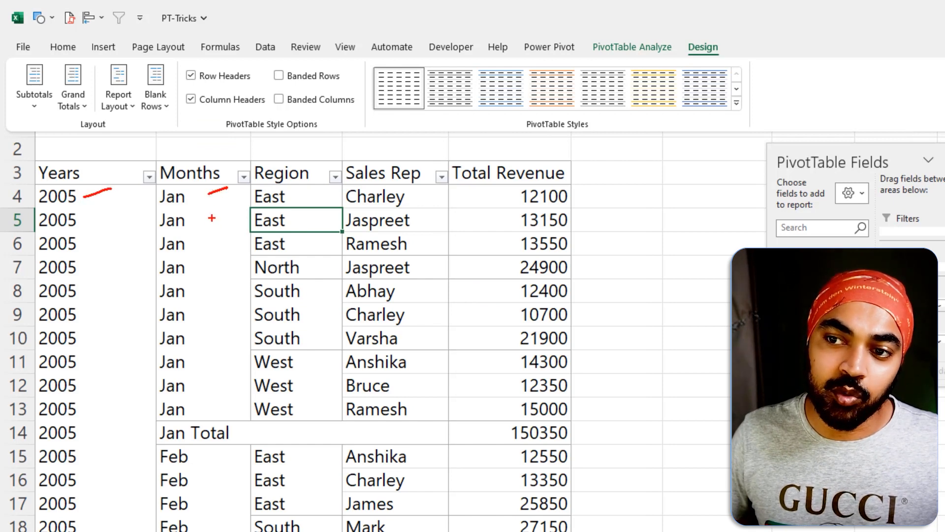
{"action": "left_click_drag", "start_coordinate": [212, 218], "coordinate": [199, 282]}
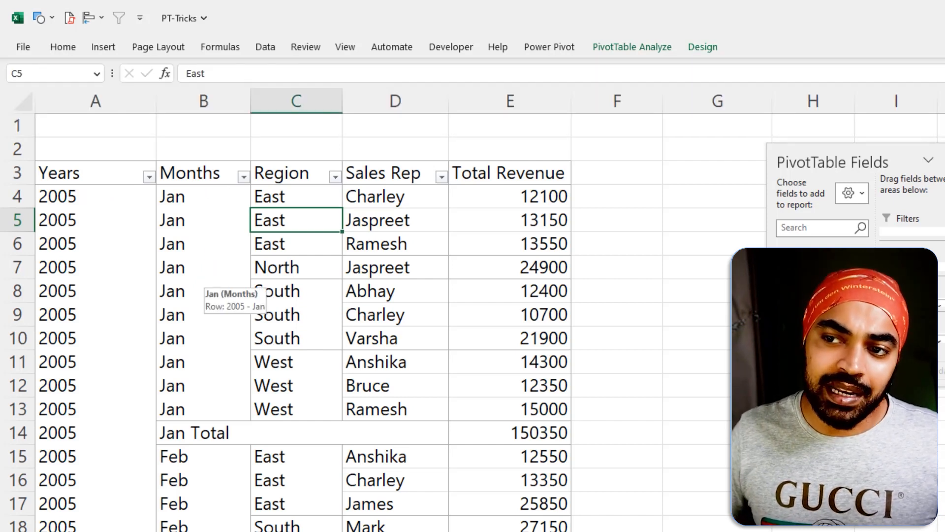
{"action": "key", "text": "ctrl+z"}
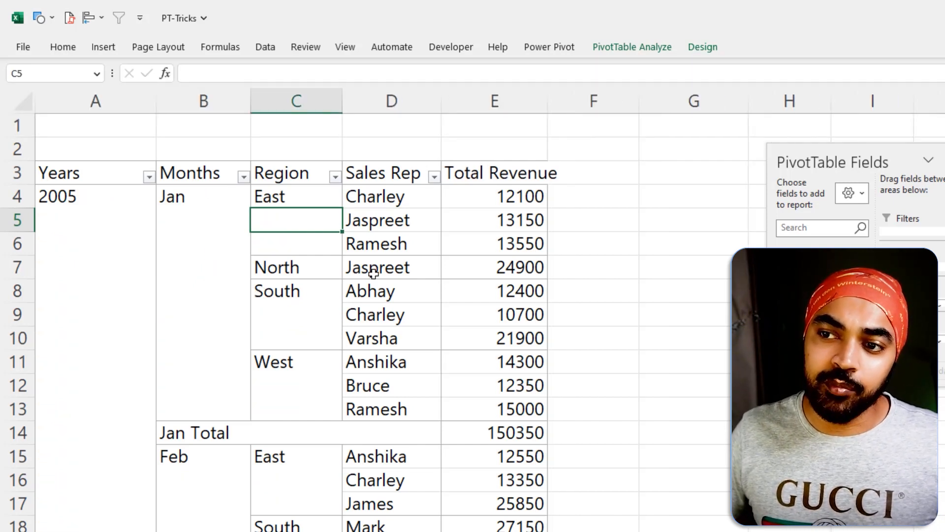
{"action": "mouse_move", "coordinate": [238, 143]}
{"action": "left_mouse_down"}
{"action": "mouse_move", "coordinate": [321, 310]}
{"action": "mouse_move", "coordinate": [343, 432]}
{"action": "left_mouse_up"}
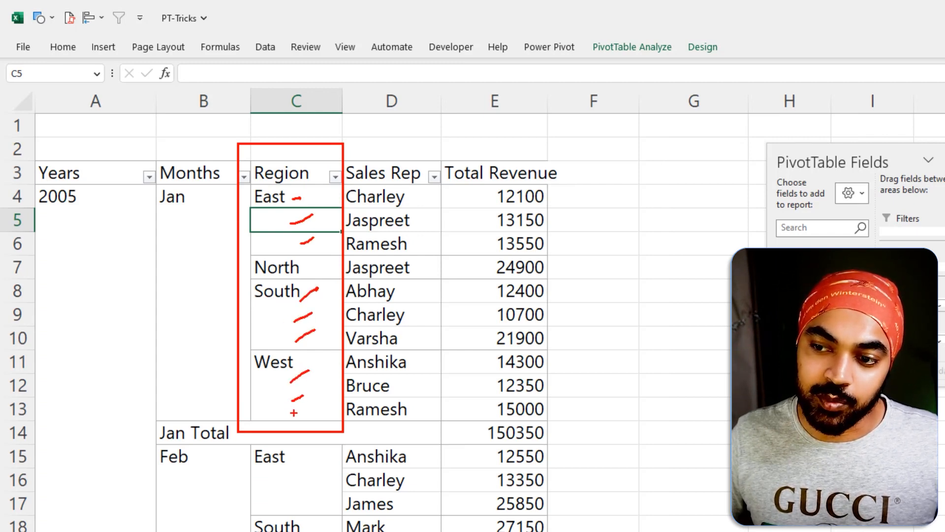
{"action": "mouse_move", "coordinate": [291, 410]}
{"action": "left_mouse_down"}
{"action": "mouse_move", "coordinate": [291, 495]}
{"action": "mouse_move", "coordinate": [315, 478]}
{"action": "left_mouse_up"}
{"action": "left_click_drag", "start_coordinate": [182, 251], "coordinate": [233, 310]}
{"action": "left_click_drag", "start_coordinate": [217, 273], "coordinate": [184, 328]}
{"action": "left_click_drag", "start_coordinate": [85, 267], "coordinate": [149, 317]}
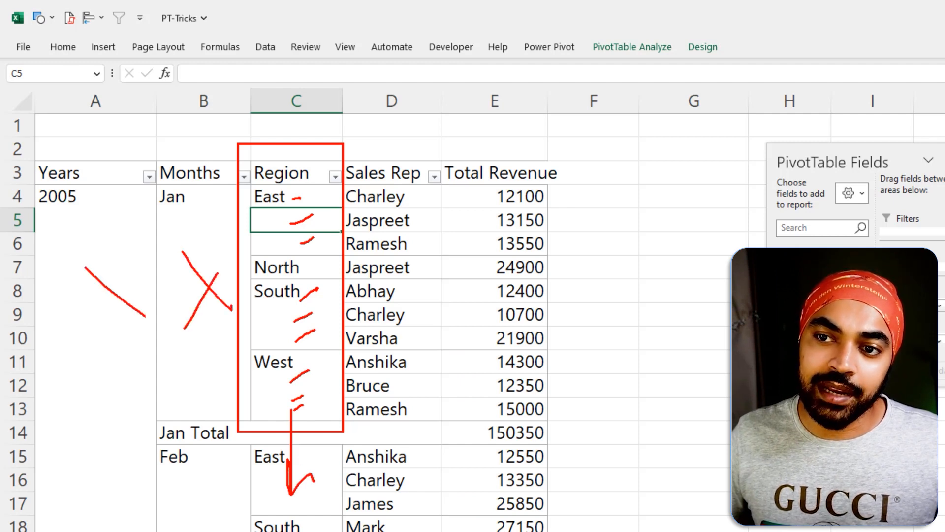
{"action": "left_click_drag", "start_coordinate": [129, 266], "coordinate": [110, 313]}
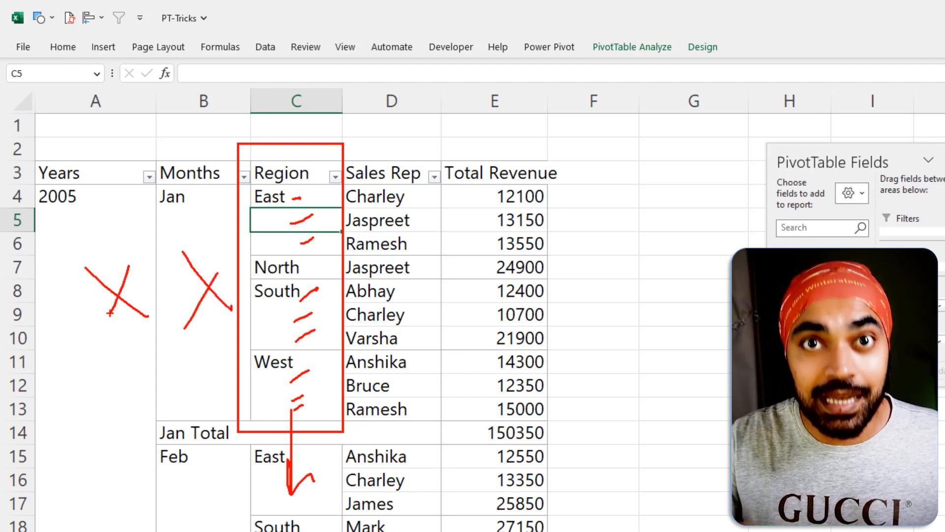
{"action": "key", "text": "Escape"}
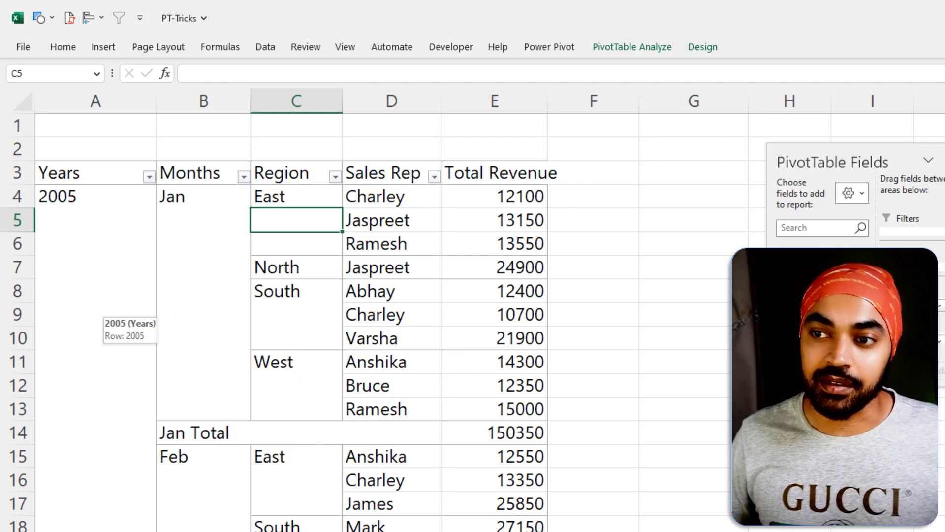
Step: Turn on Repeat item labels for the Region field only, through its field settings
{"action": "left_click", "coordinate": [291, 196]}
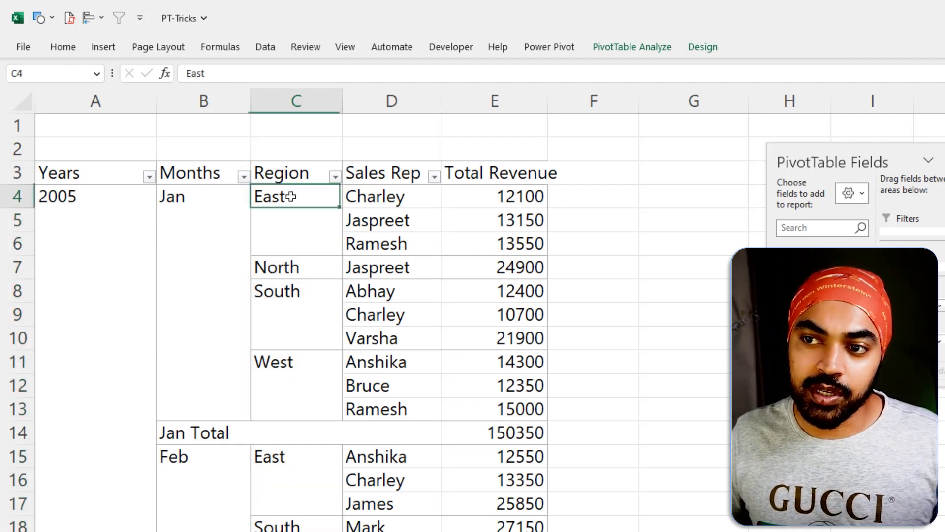
{"action": "right_click", "coordinate": [291, 196]}
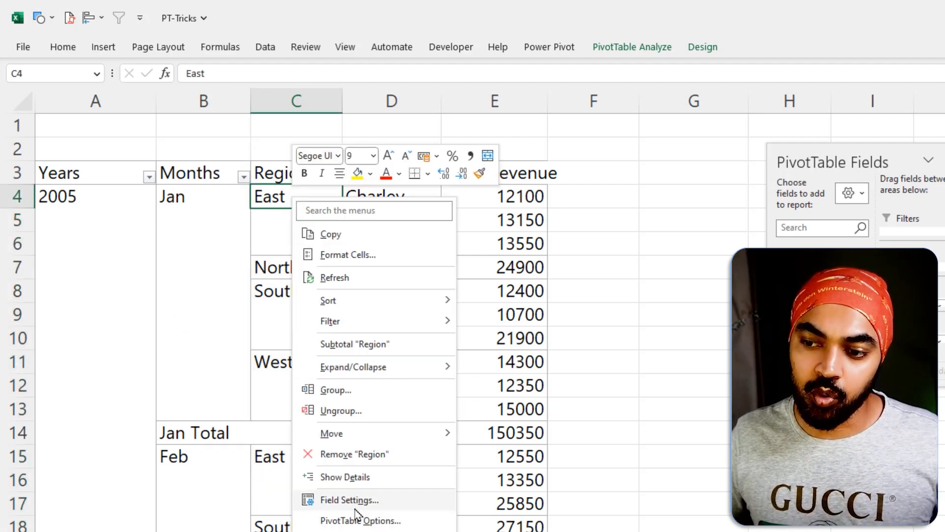
{"action": "left_click", "coordinate": [376, 504]}
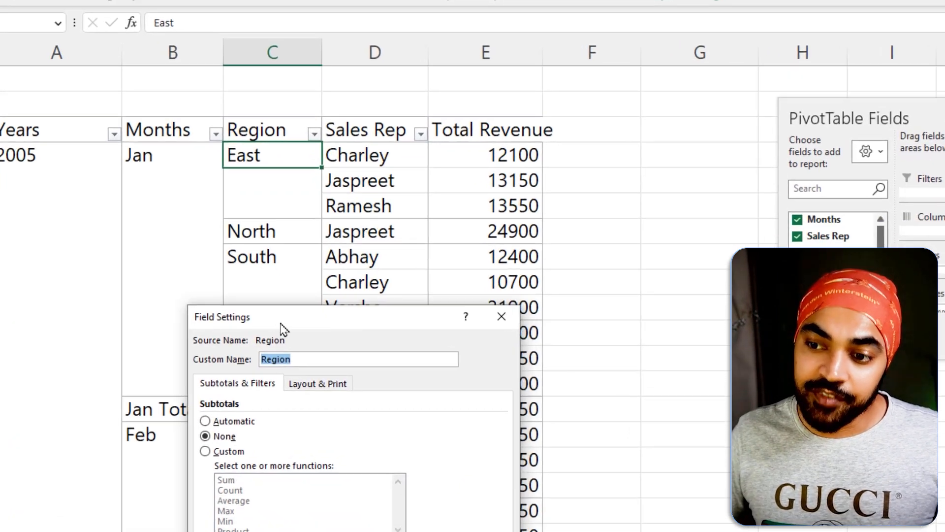
{"action": "left_click_drag", "start_coordinate": [283, 329], "coordinate": [192, 161]}
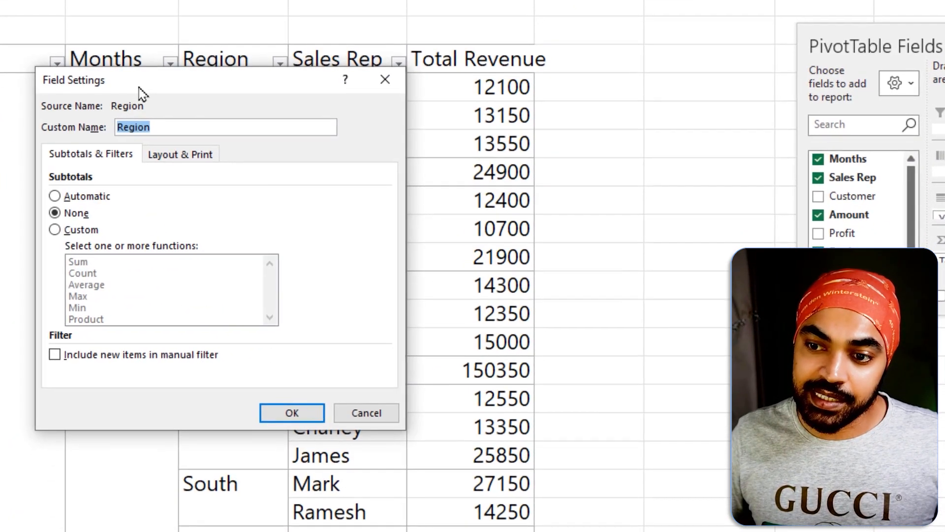
{"action": "left_click", "coordinate": [171, 154]}
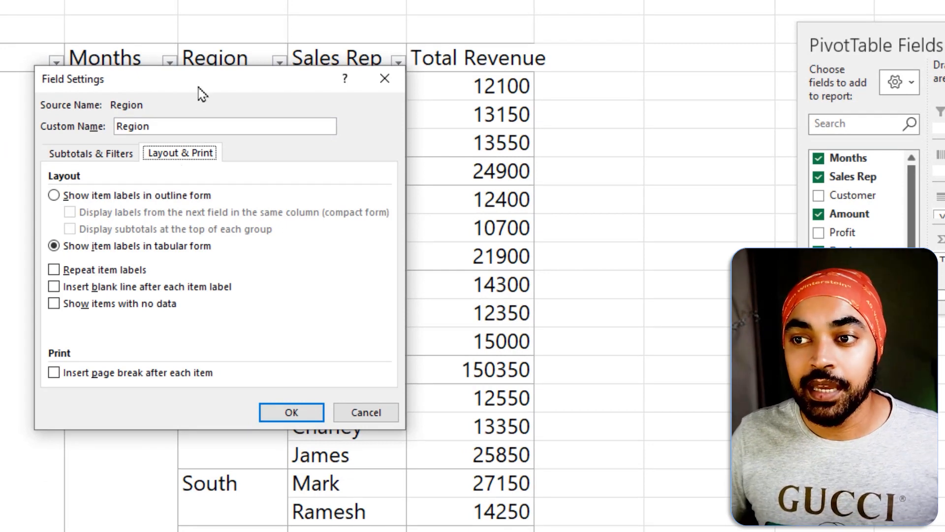
{"action": "left_click_drag", "start_coordinate": [198, 86], "coordinate": [215, 155]}
{"action": "key", "text": "ctrl+2"}
{"action": "left_click_drag", "start_coordinate": [173, 39], "coordinate": [254, 116]}
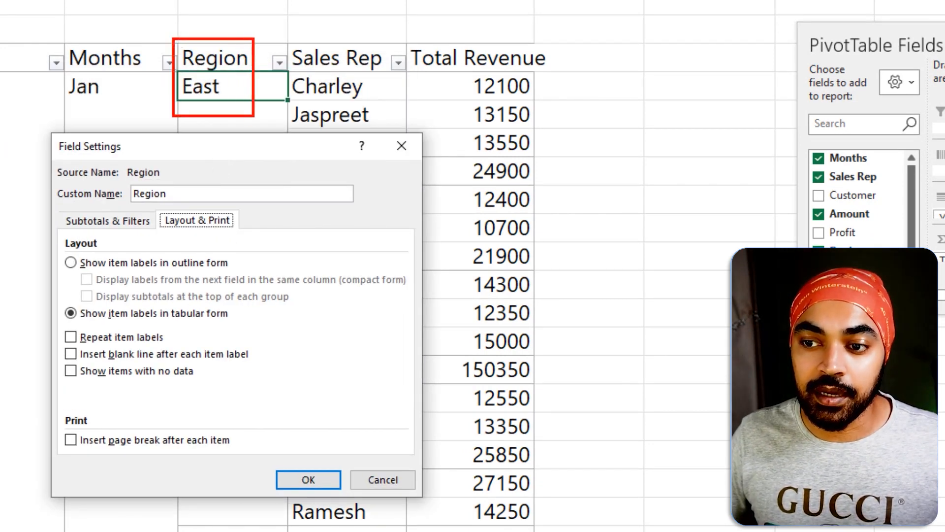
{"action": "left_click_drag", "start_coordinate": [174, 329], "coordinate": [63, 325]}
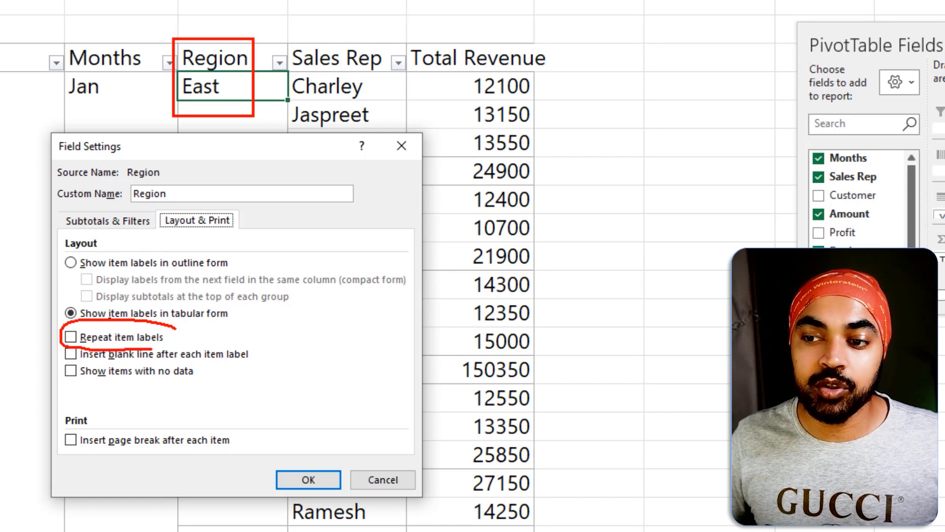
{"action": "key", "text": "Escape"}
{"action": "left_click", "coordinate": [71, 338]}
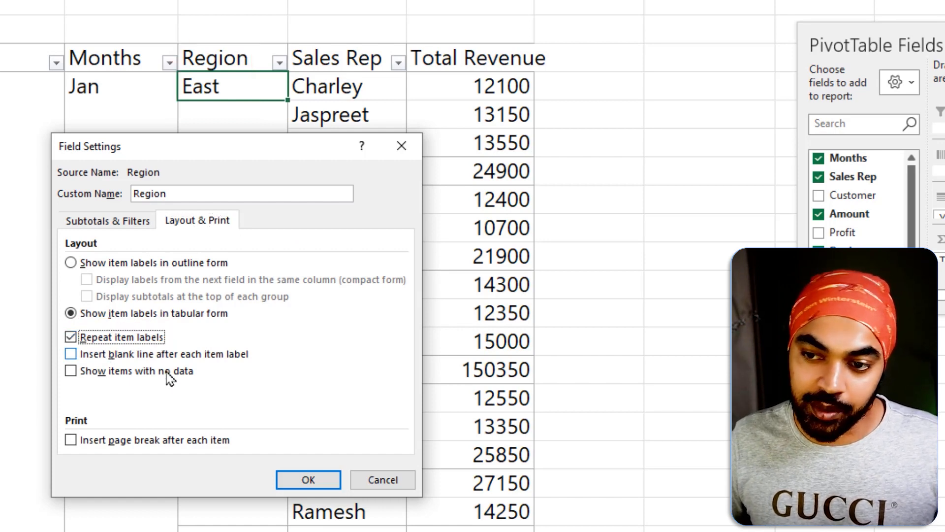
{"action": "left_click", "coordinate": [308, 480]}
{"action": "left_click_drag", "start_coordinate": [247, 87], "coordinate": [215, 512]}
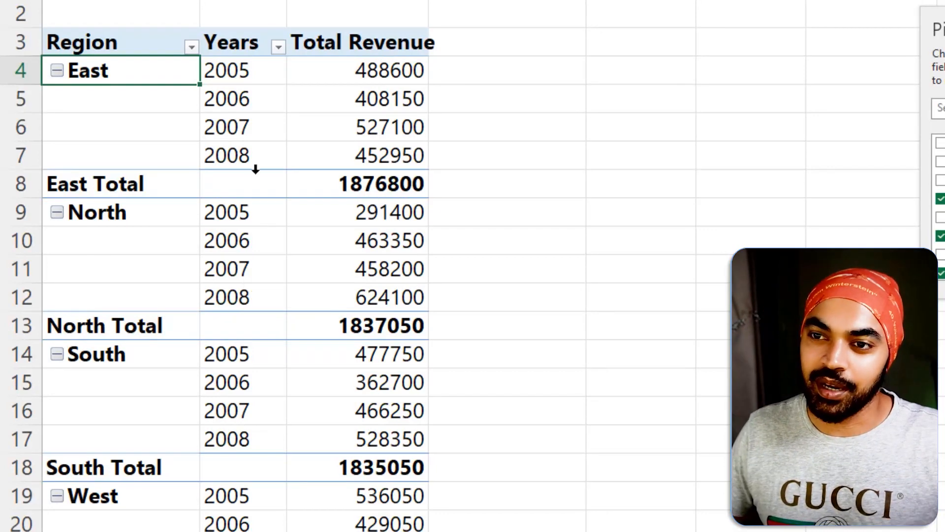
Step: Collapse and re-expand the East region, and hide the pivot table's expand/collapse (+/-) buttons
{"action": "left_click", "coordinate": [58, 73]}
{"action": "left_click", "coordinate": [58, 72]}
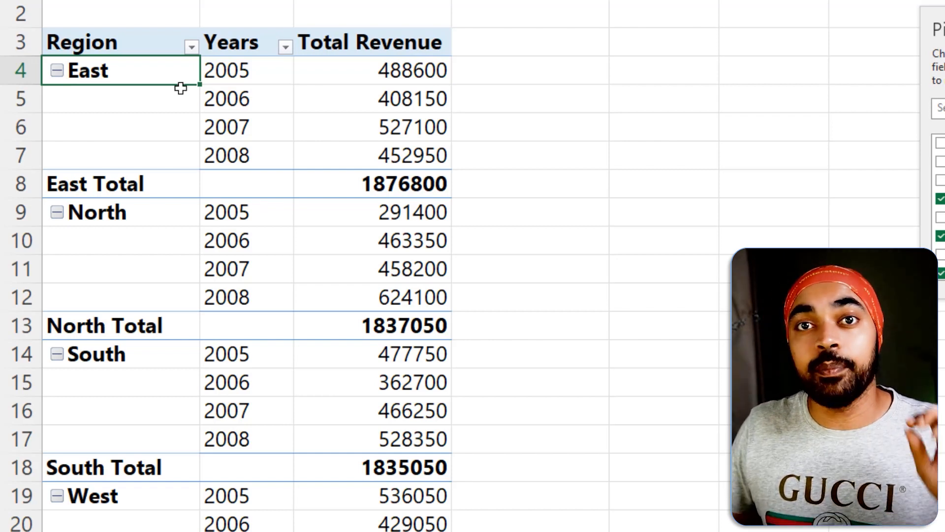
{"action": "left_click", "coordinate": [229, 102]}
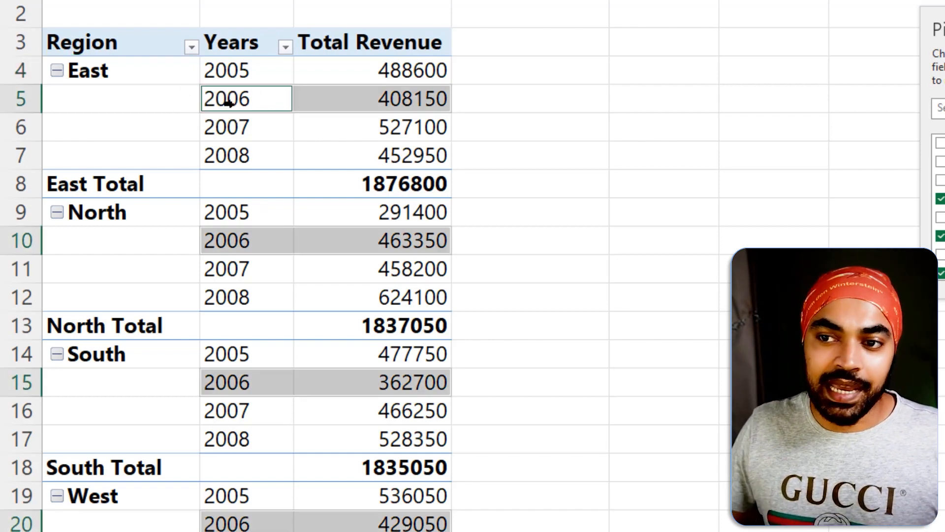
{"action": "left_click", "coordinate": [238, 98]}
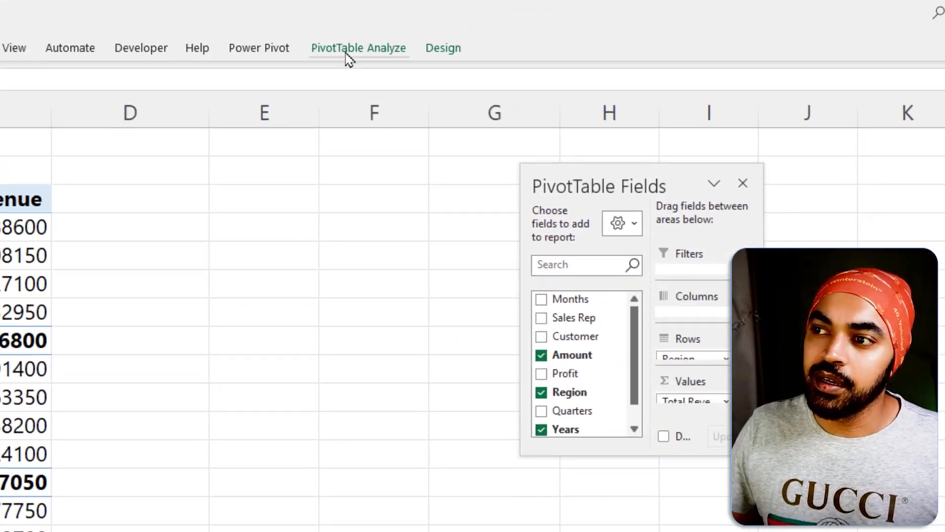
{"action": "left_click", "coordinate": [333, 56]}
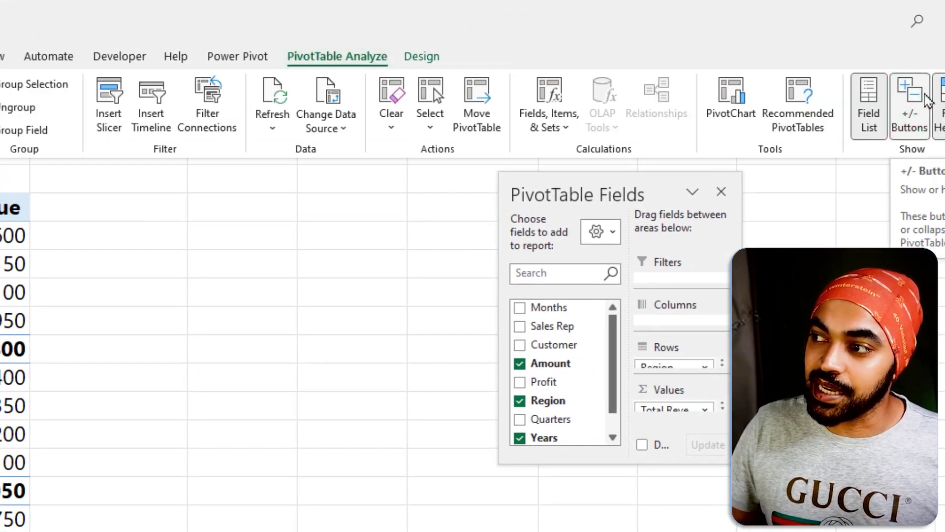
{"action": "left_click", "coordinate": [921, 129]}
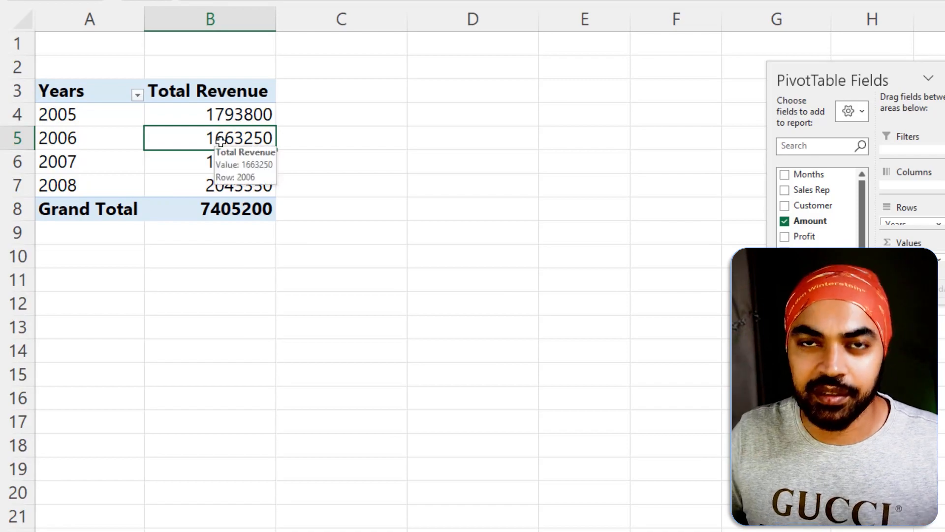
Step: Show the source records behind the 2006 total revenue and autofit the Date column so its dates are readable
{"action": "double_click", "coordinate": [220, 142]}
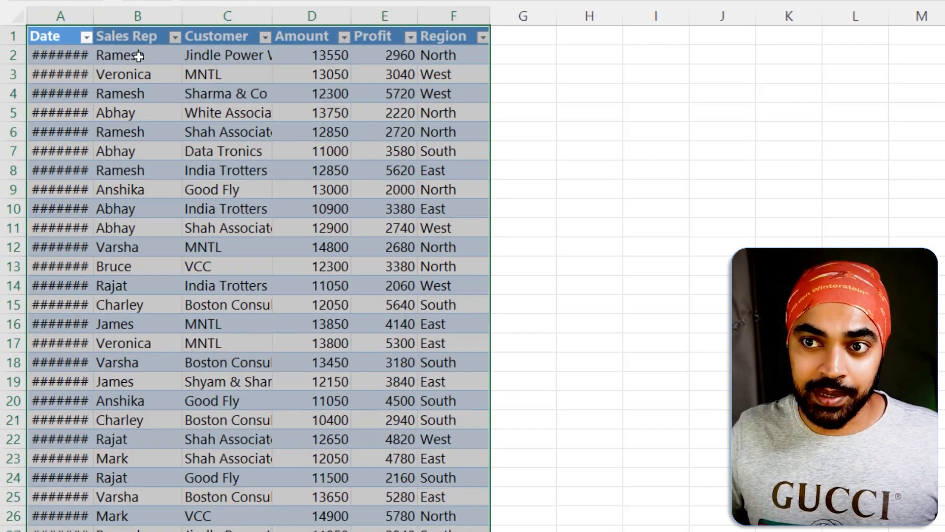
{"action": "double_click", "coordinate": [90, 17]}
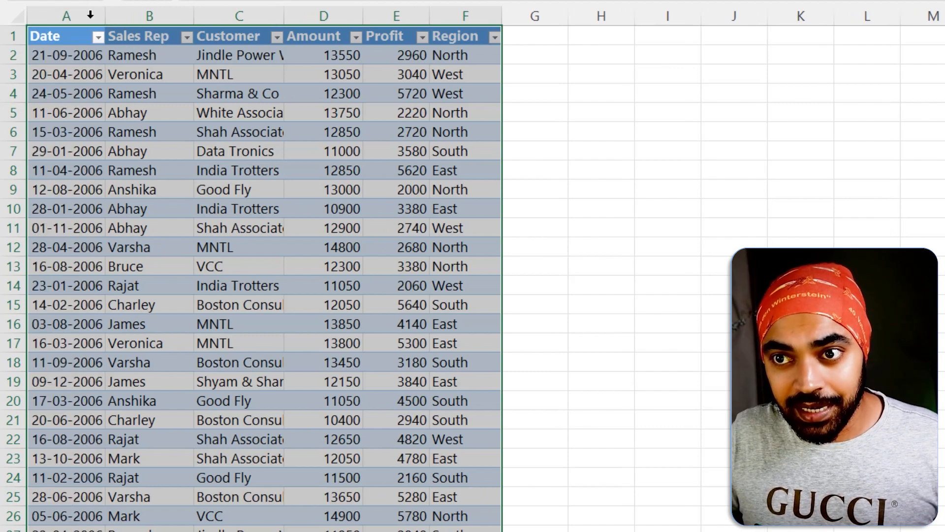
{"action": "left_click", "coordinate": [90, 17]}
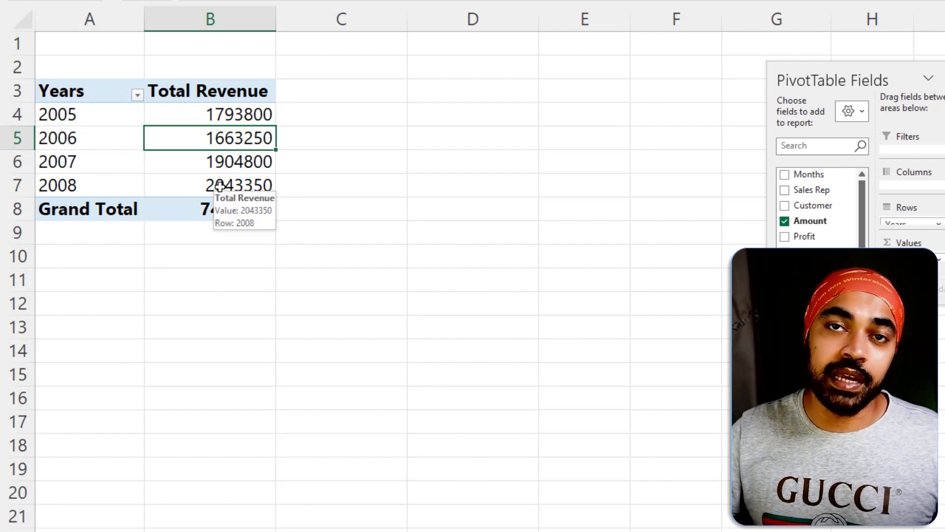
Step: Disable Enable show details in the pivot table's options and try to drill down into the 2007 total revenue
{"action": "right_click", "coordinate": [226, 141]}
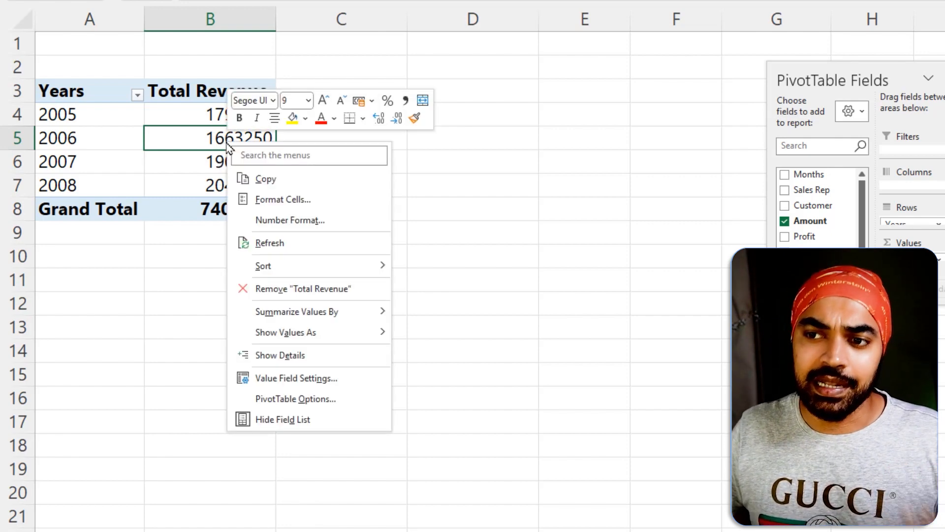
{"action": "left_click", "coordinate": [297, 398]}
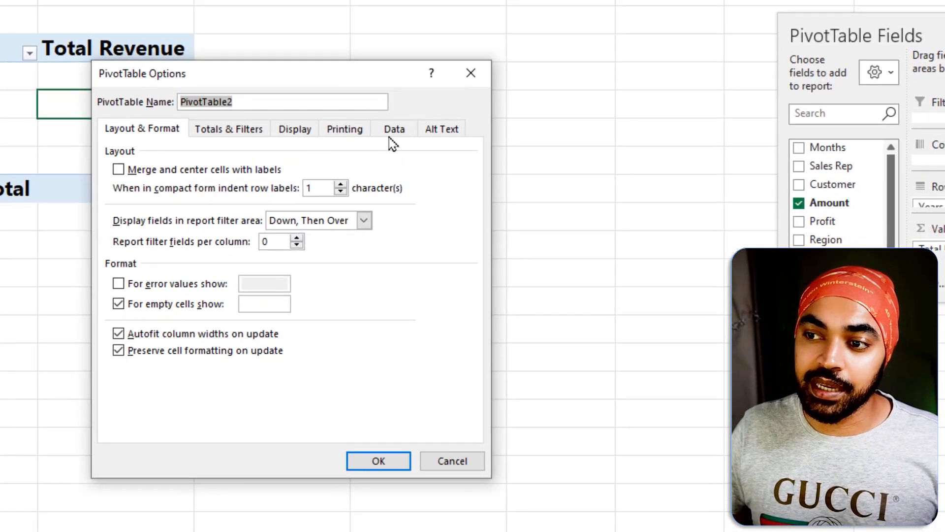
{"action": "left_click", "coordinate": [385, 277]}
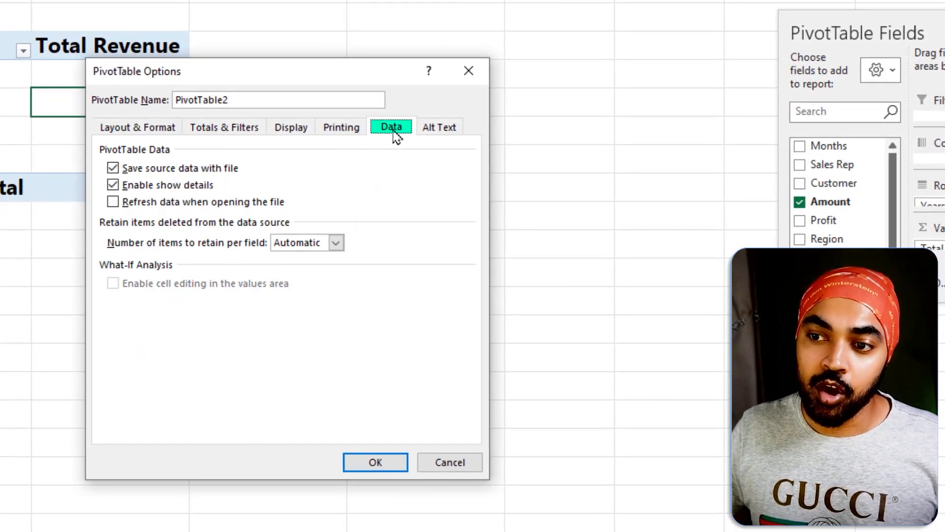
{"action": "left_click_drag", "start_coordinate": [102, 176], "coordinate": [234, 194]}
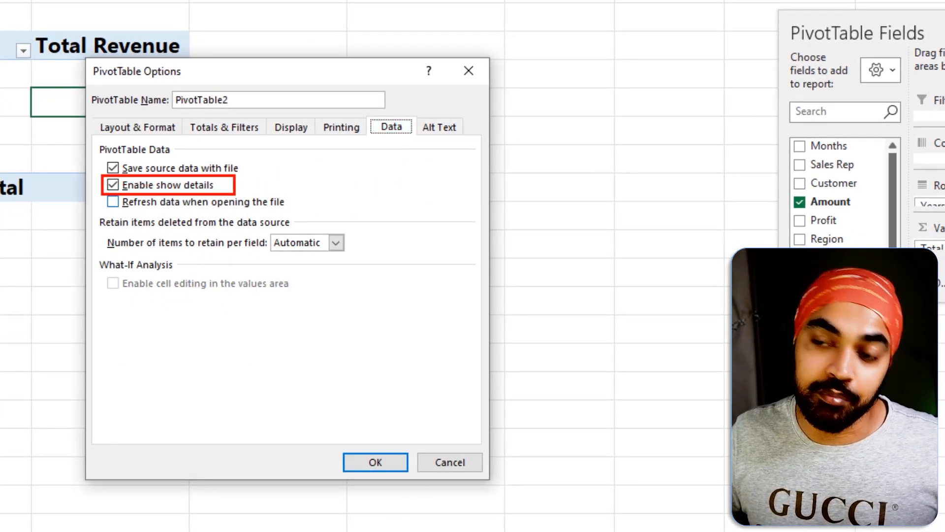
{"action": "left_click", "coordinate": [112, 185]}
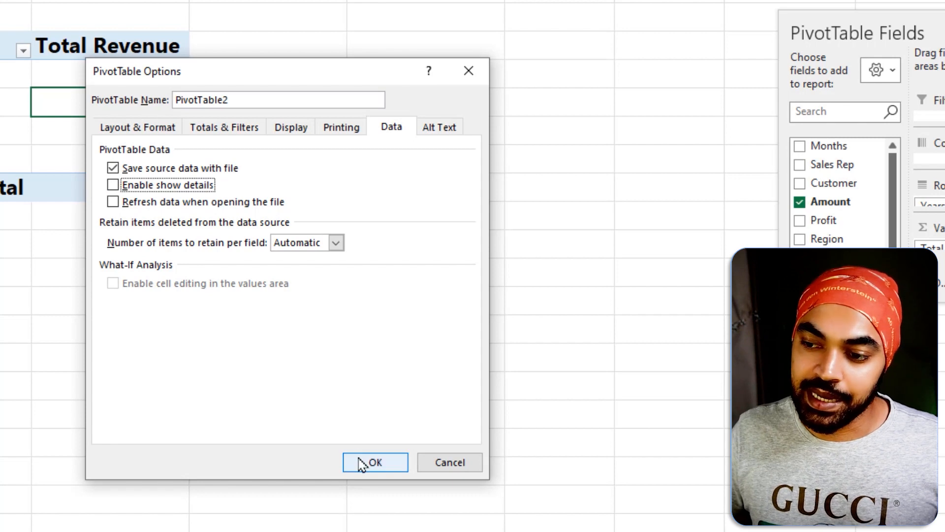
{"action": "left_click", "coordinate": [375, 461]}
{"action": "double_click", "coordinate": [281, 193]}
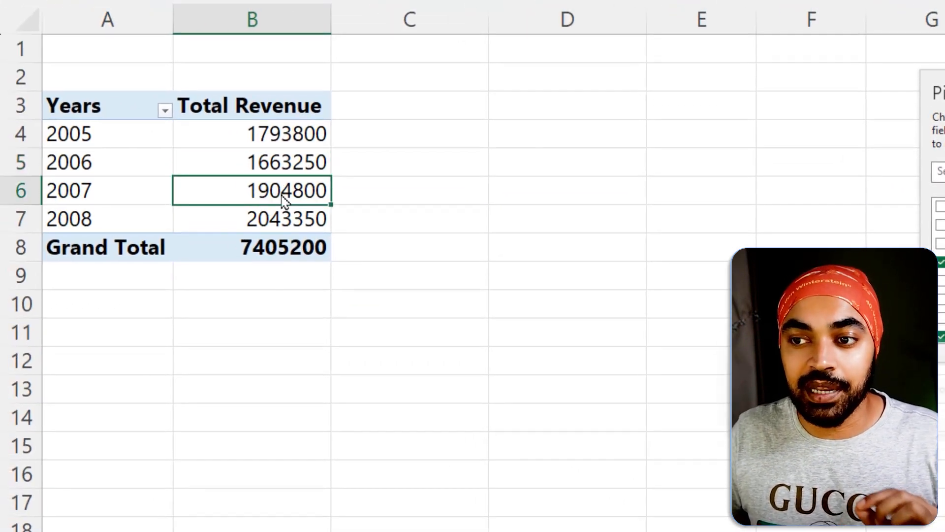